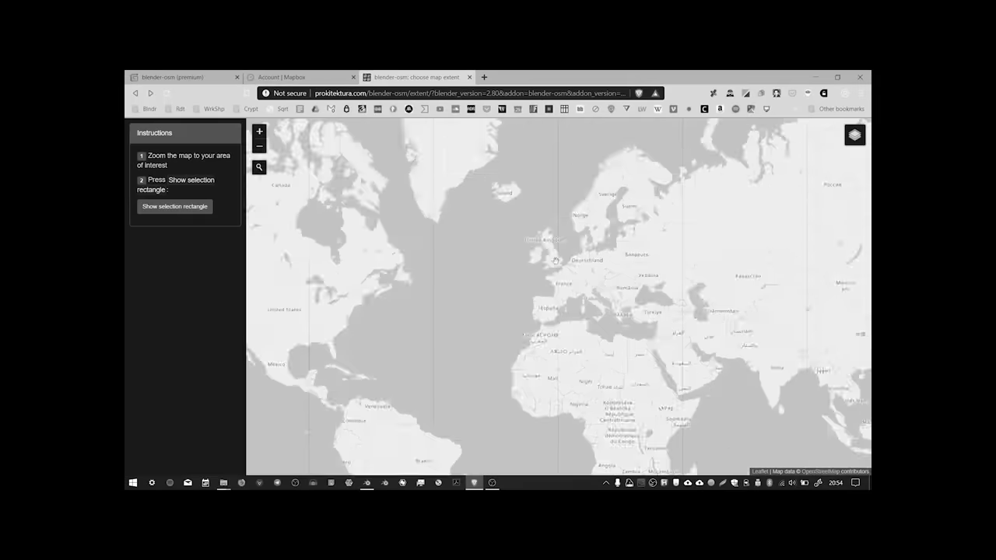
Show the selection rectangle on the extent map and fit it around central London near Blackfriars and St. Paul's
scroll(556, 260, "up", 12)
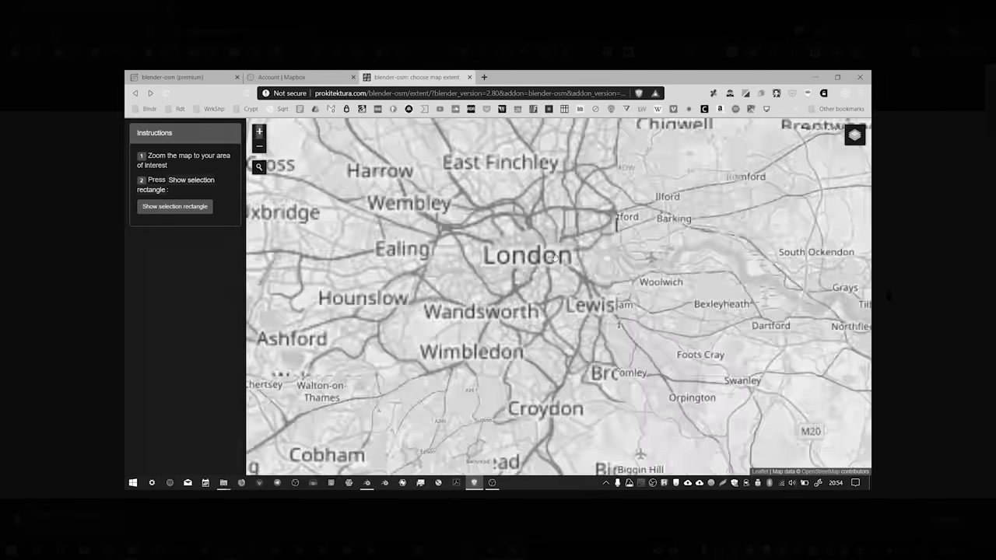
left_click(178, 209)
left_click_drag(350, 402, 490, 355)
left_click_drag(725, 184, 703, 178)
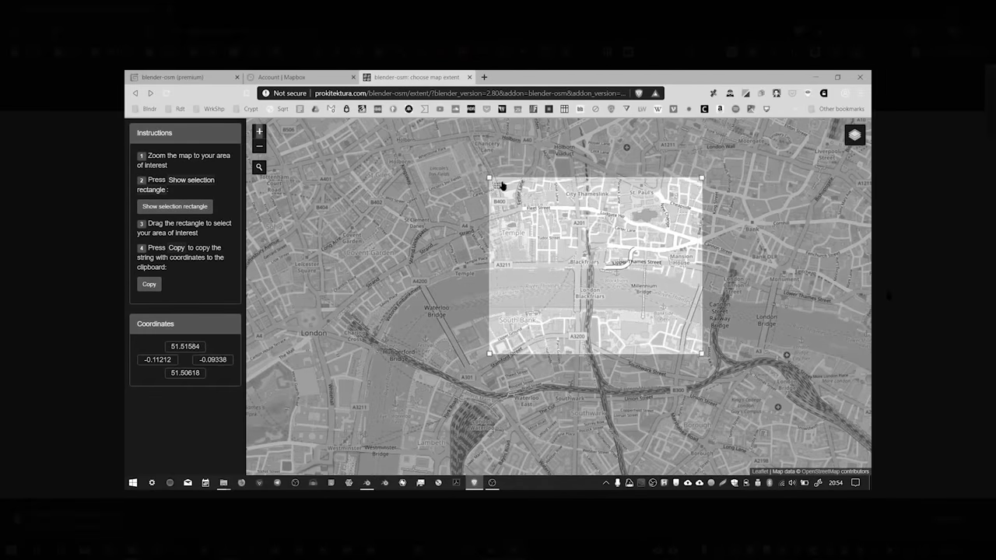
left_click_drag(498, 186, 470, 139)
left_click_drag(463, 132, 506, 216)
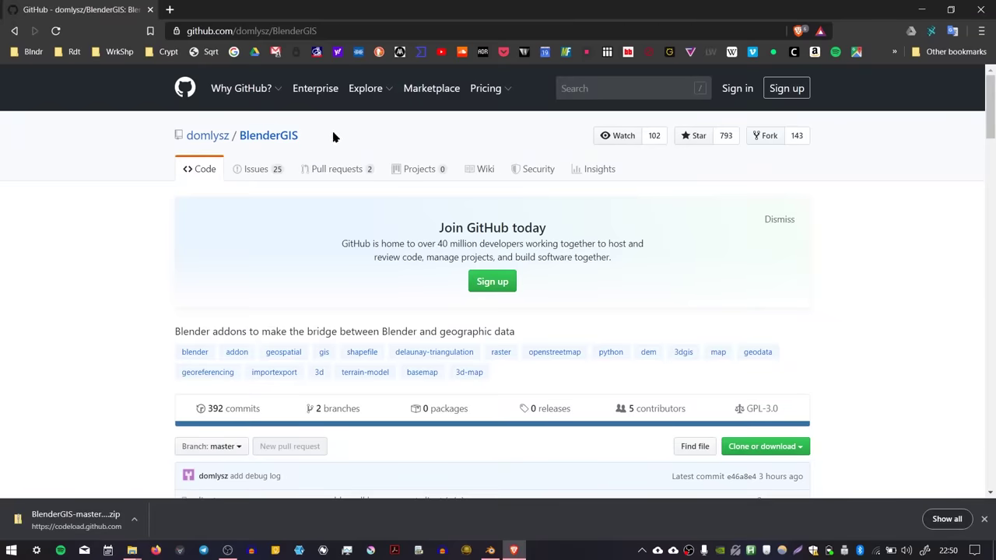
left_click_drag(324, 138, 238, 139)
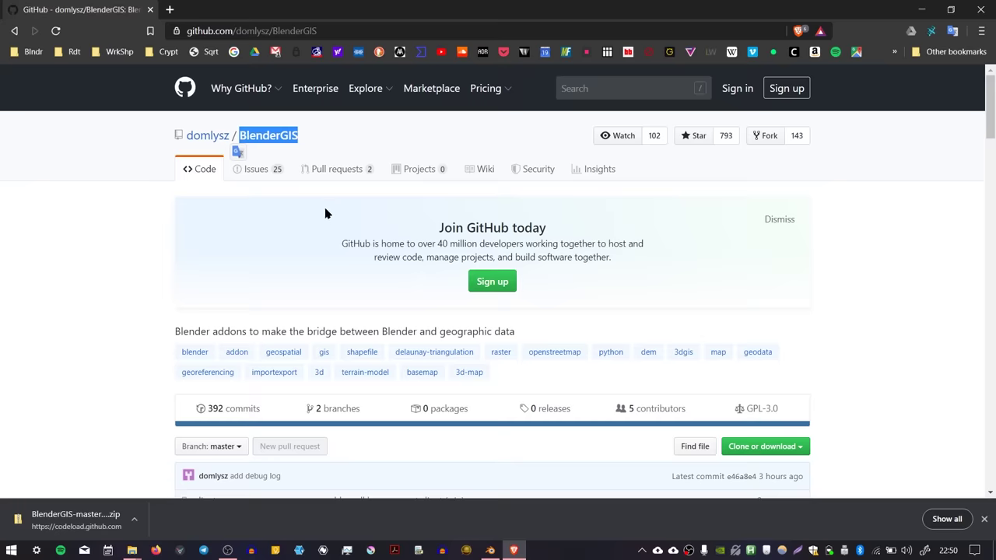
left_click(362, 156)
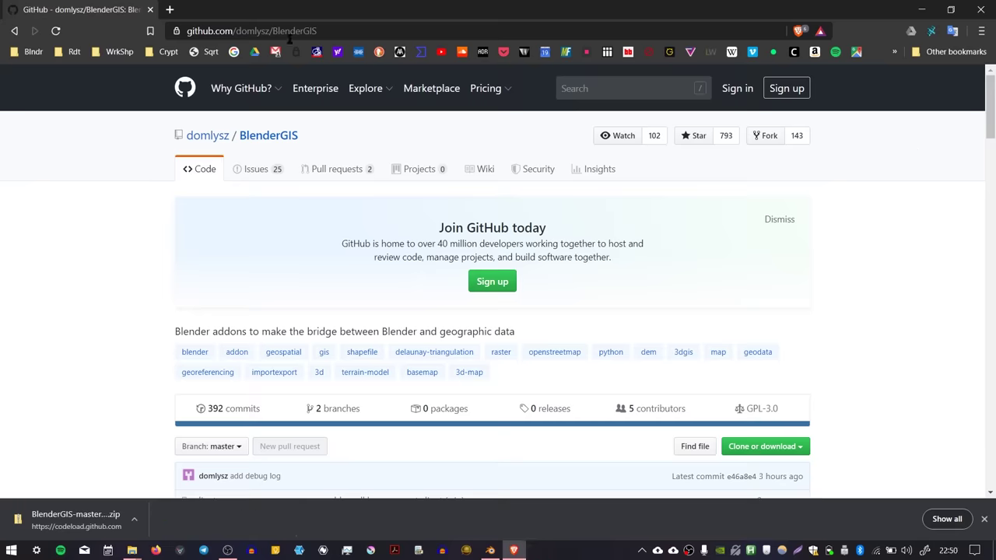
left_click(288, 32)
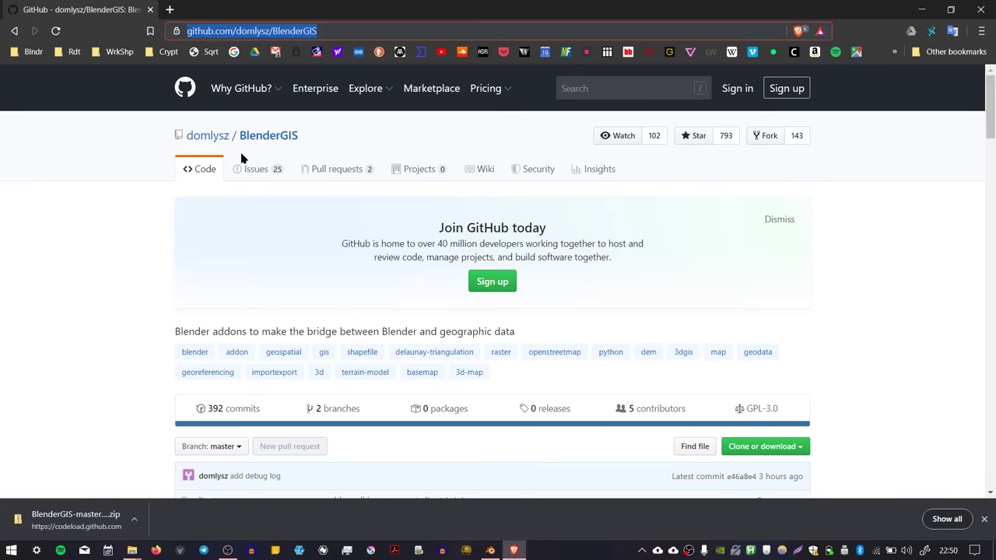
left_click(330, 146)
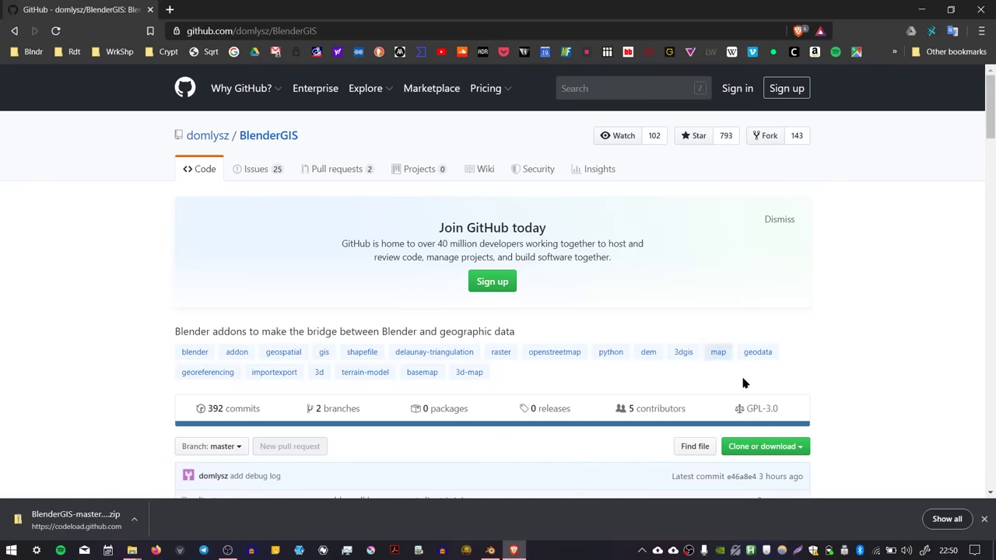
Download the BlenderGIS repository from GitHub as a ZIP archive
left_click(765, 446)
scroll(910, 408, "down", 1)
scroll(910, 408, "down", 3)
left_click(752, 338)
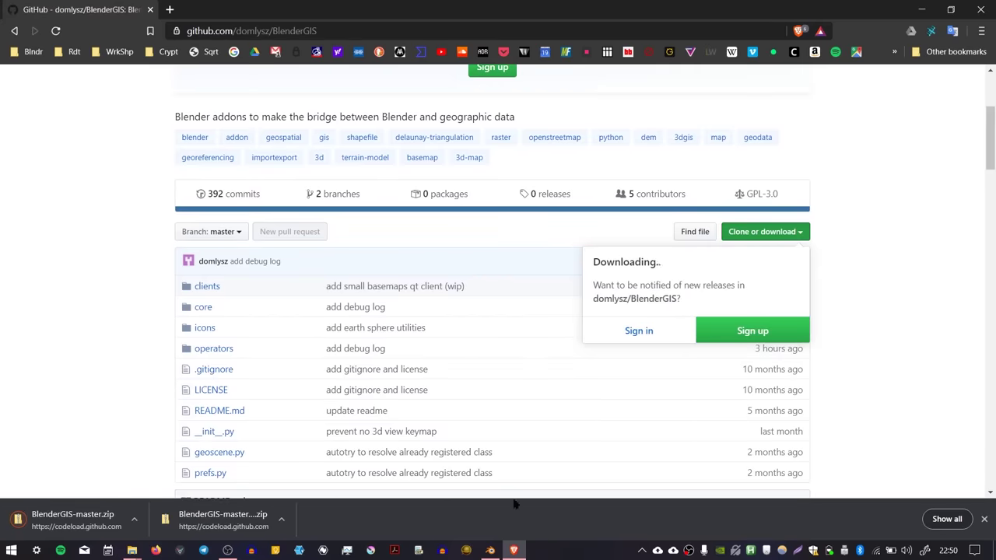
Switch to Blender and install the add-on from BlenderGIS-master.zip in the D:\Downloads\Addons folder
left_click(490, 549)
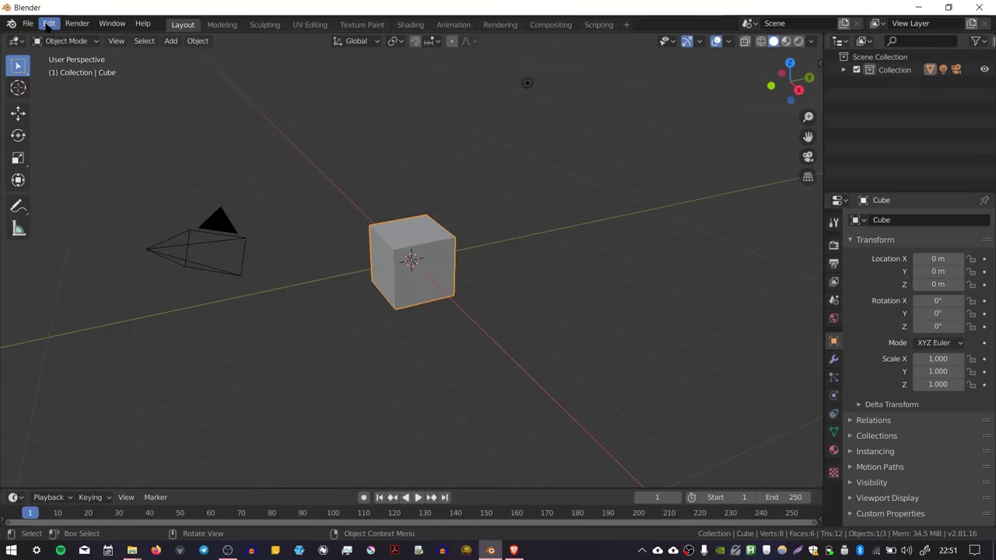
left_click(49, 24)
left_click(84, 209)
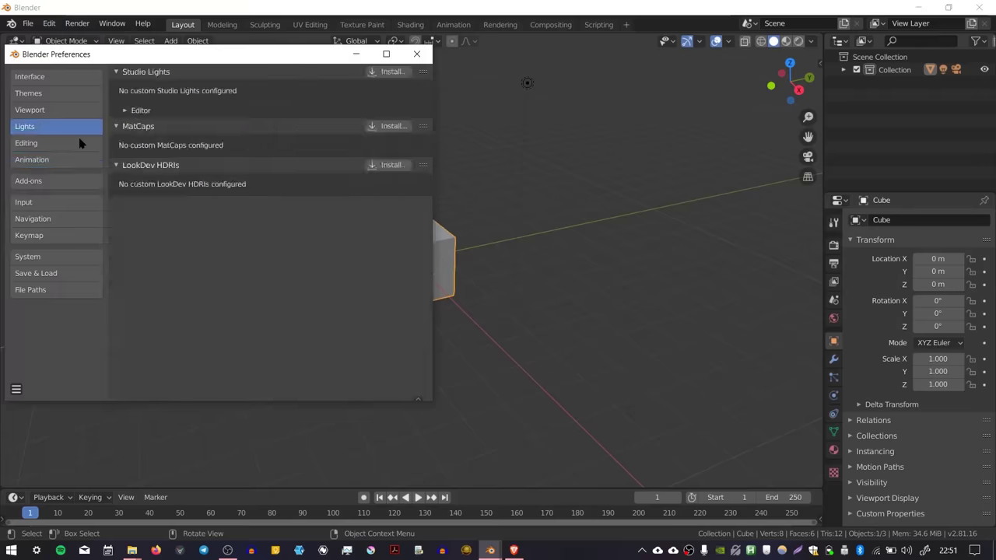
left_click(94, 184)
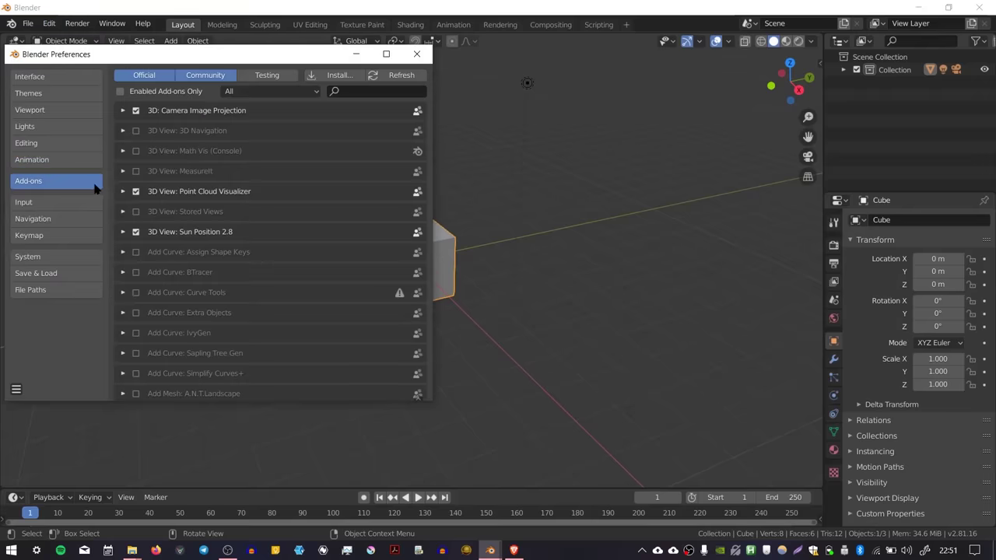
left_click(330, 78)
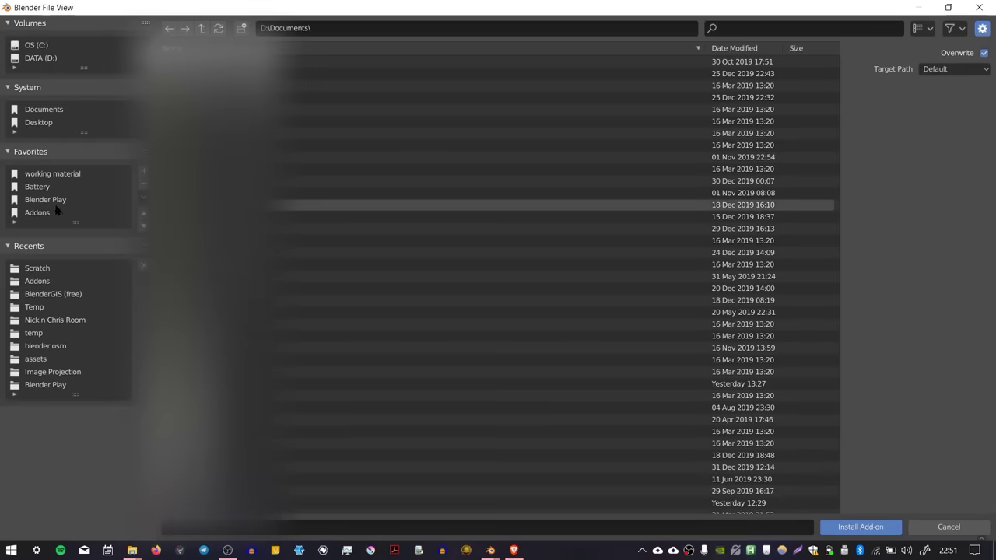
left_click(37, 213)
left_click(226, 229)
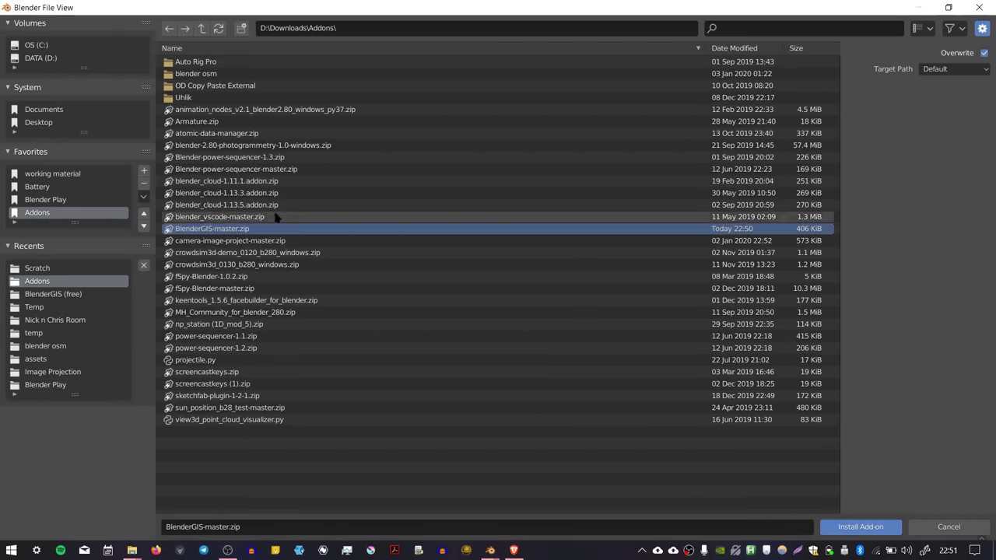
left_click(860, 527)
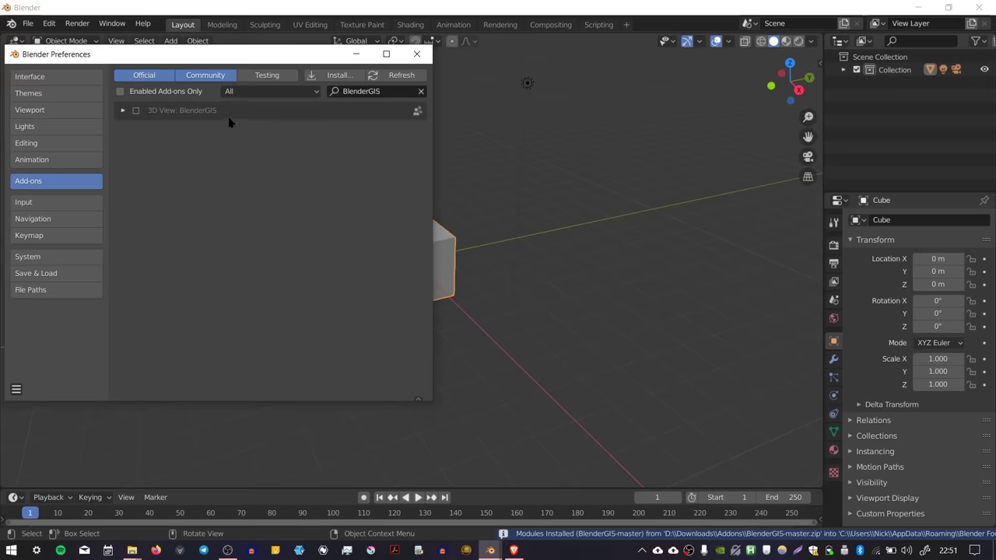
Enable the 3D View: BlenderGIS add-on and expand its details to show the basemap preferences
left_click(137, 112)
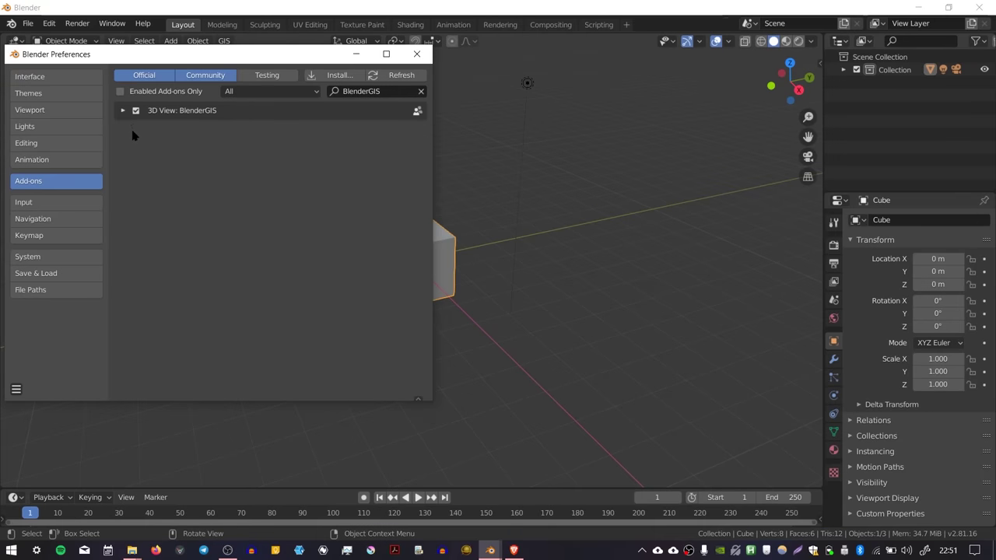
left_click(123, 111)
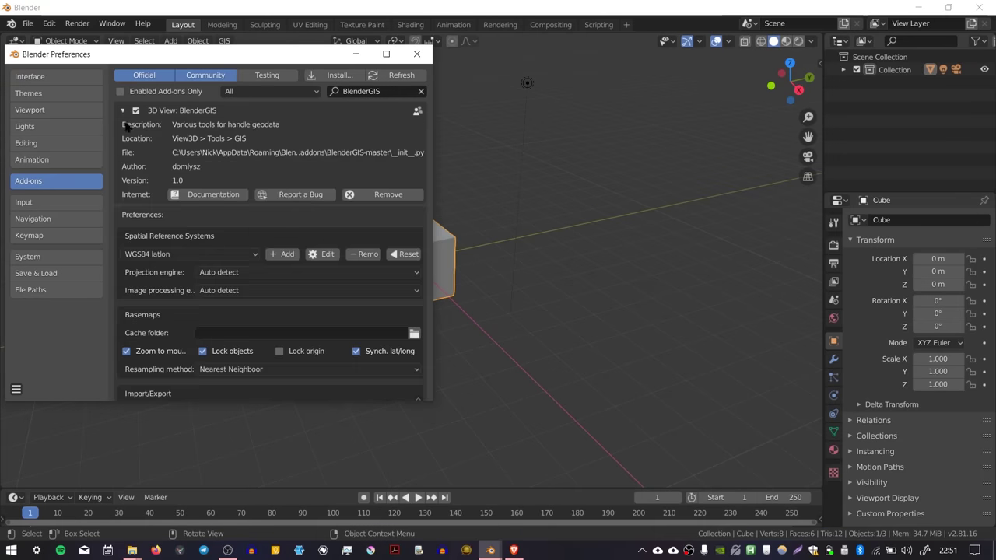
scroll(429, 403, "down", 3)
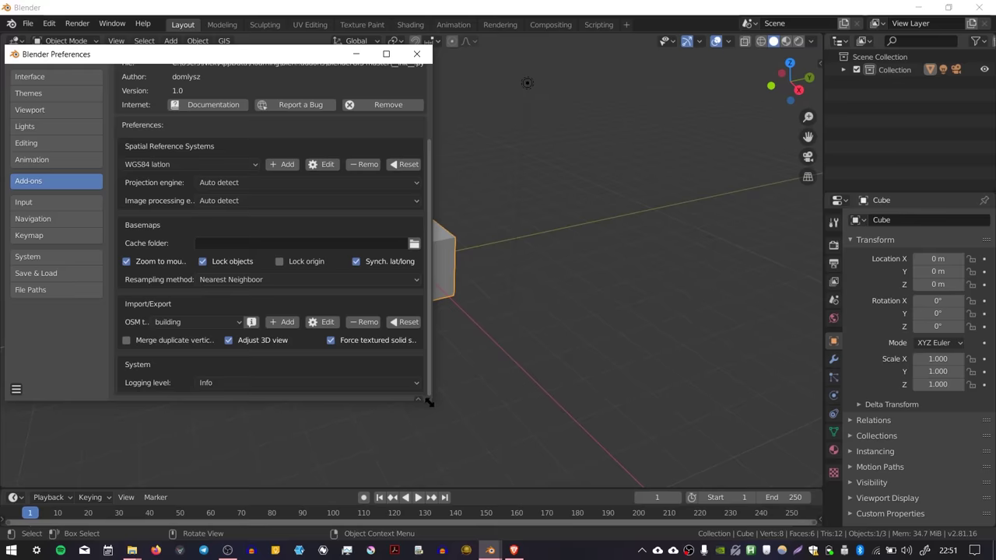
mouse_move(429, 194)
left_mouse_down()
mouse_move(429, 181)
mouse_move(430, 196)
left_mouse_up()
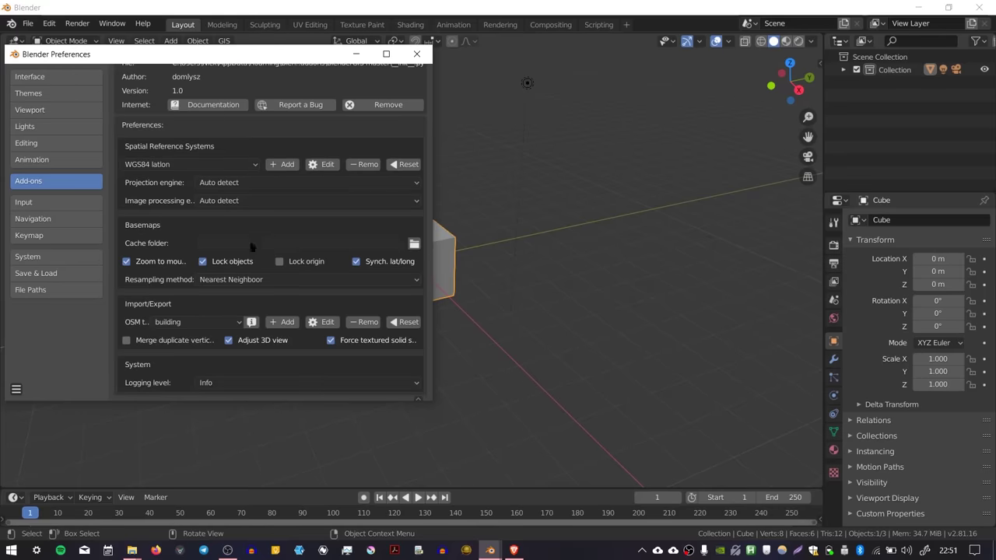
Set the BlenderGIS basemap cache folder to D:\Scratch and close the preferences
left_click(414, 244)
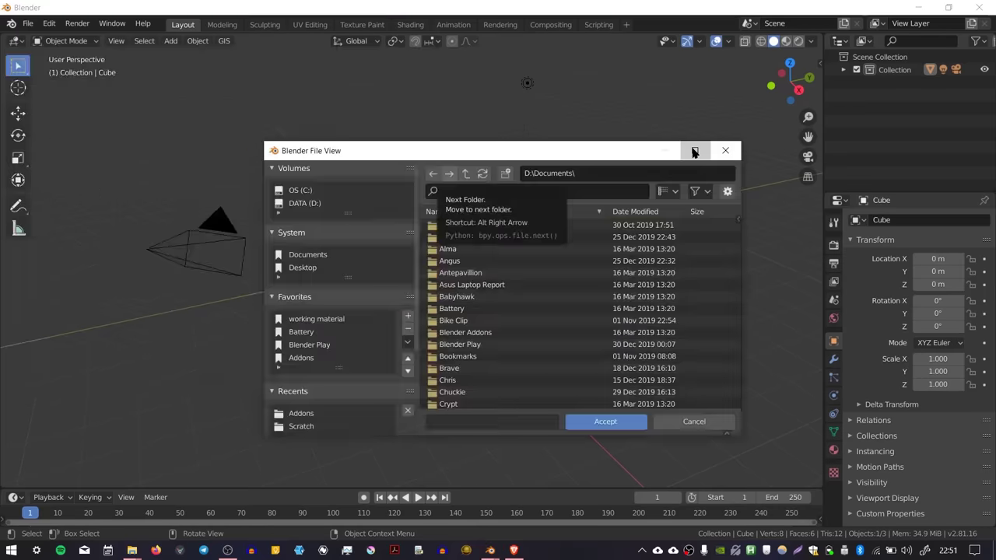
left_click(40, 58)
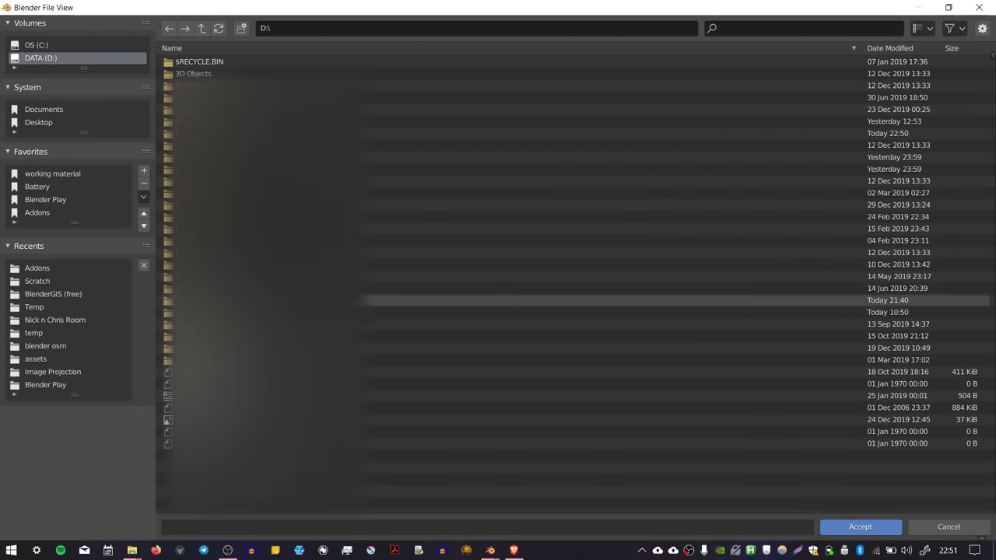
double_click(204, 300)
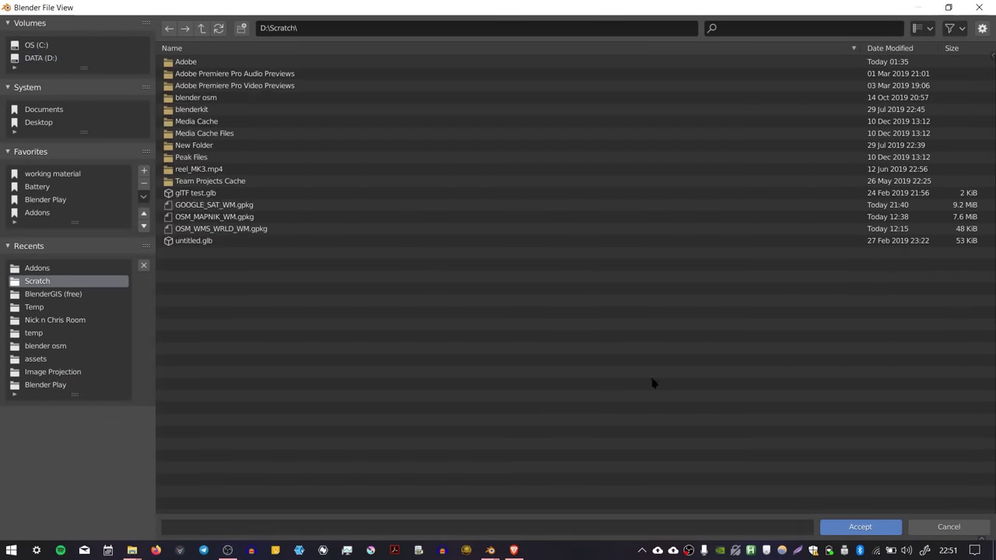
left_click(827, 530)
left_click_drag(317, 63, 453, 74)
left_click(558, 62)
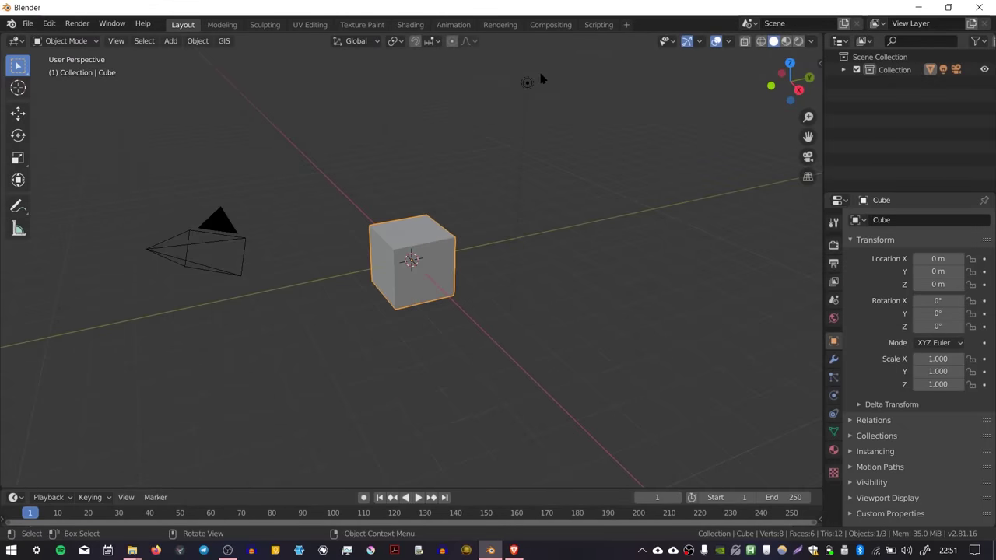
Load a web geodata basemap using Google as the source and Satellite as the layer
left_click(224, 42)
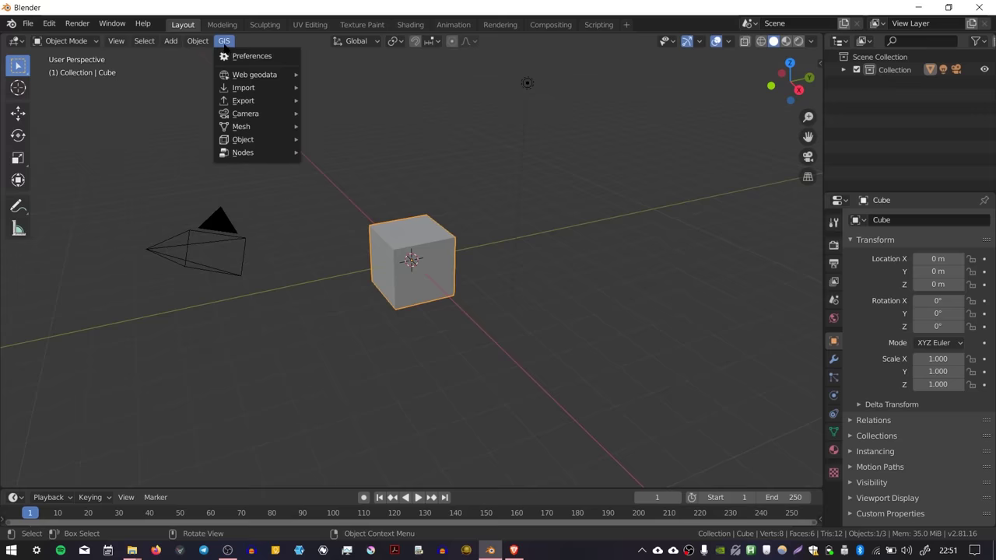
mouse_move(235, 77)
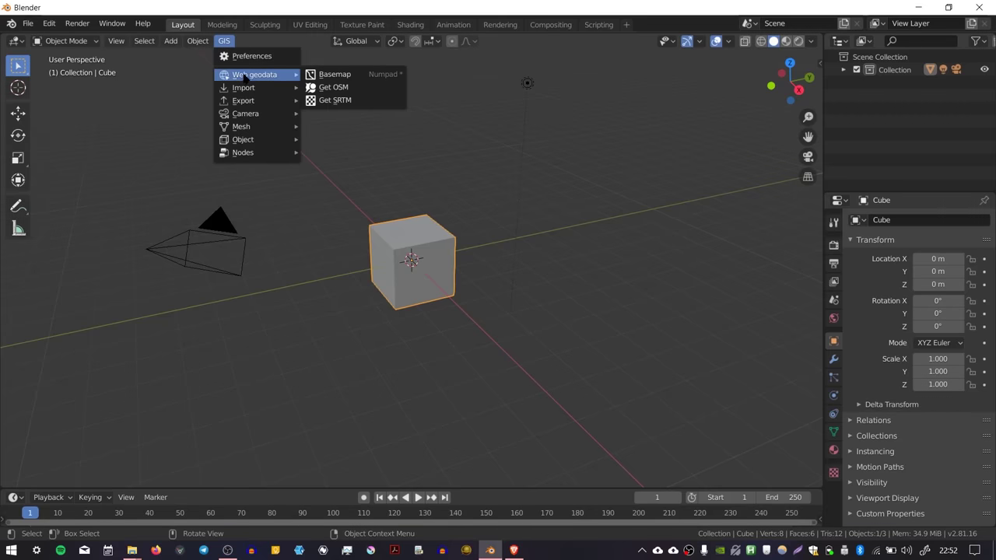
left_click(397, 78)
left_click_drag(321, 76, 311, 95)
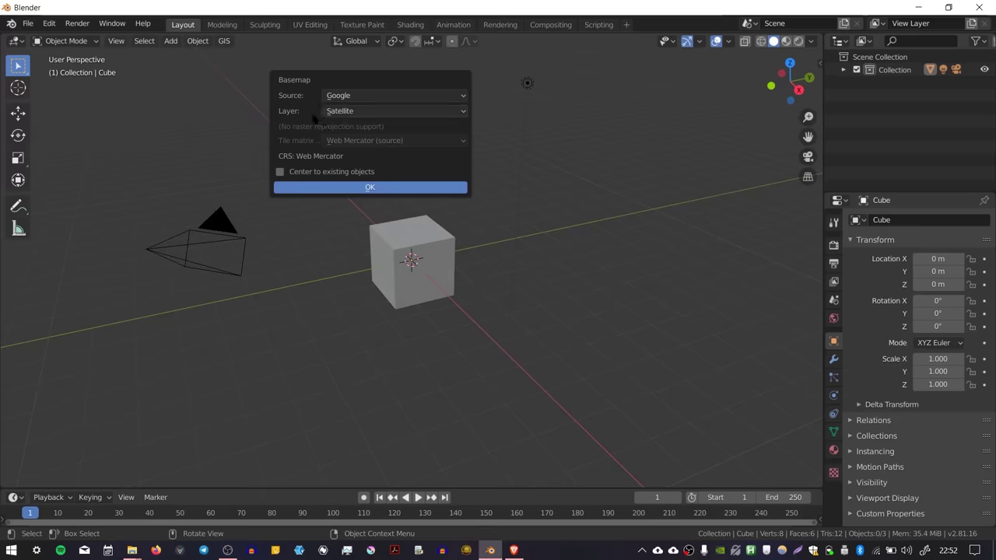
left_click(359, 98)
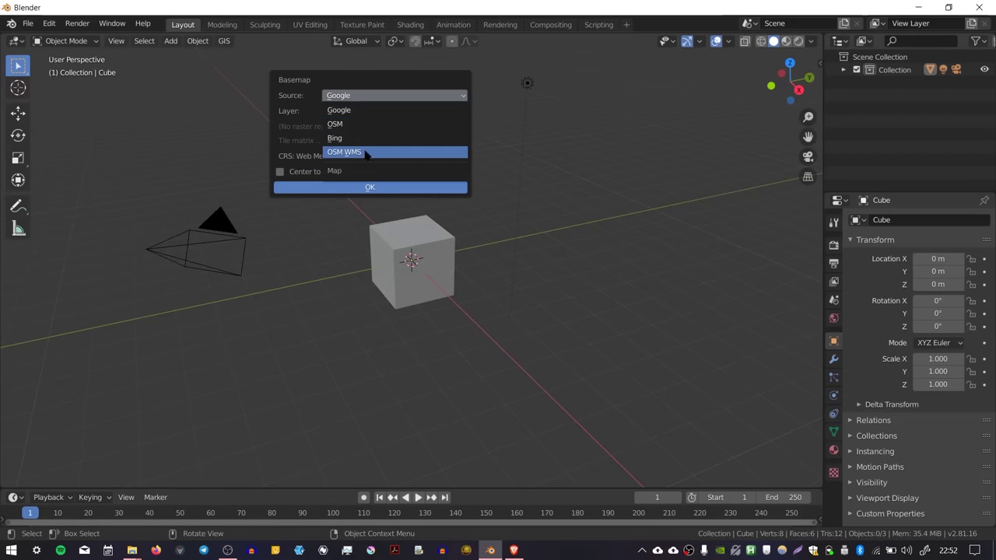
left_click(339, 111)
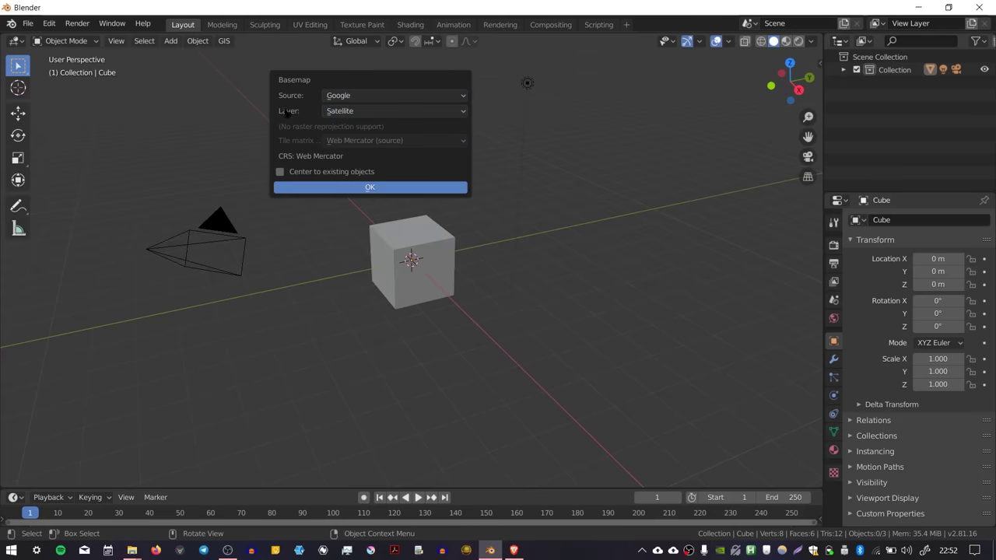
left_click(346, 188)
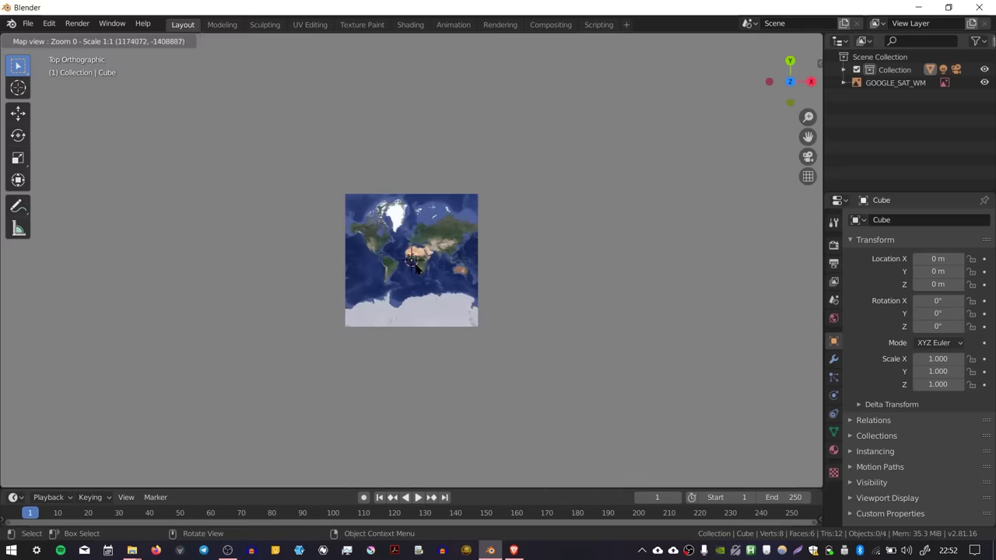
Zoom the satellite basemap in to level 6 and centre it on southern Britain
key("KP_Add")
key("KP_Add")
key("KP_Add")
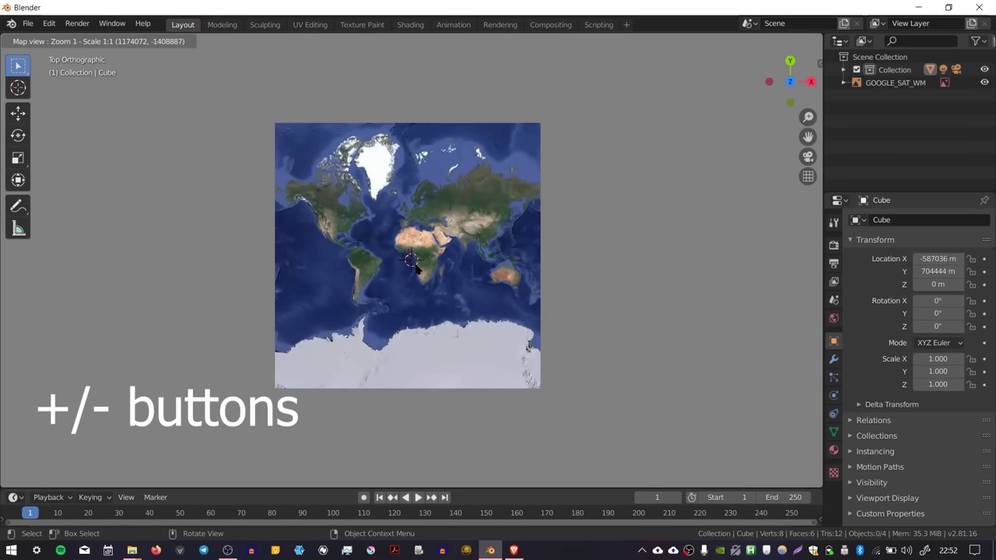
key("KP_Add")
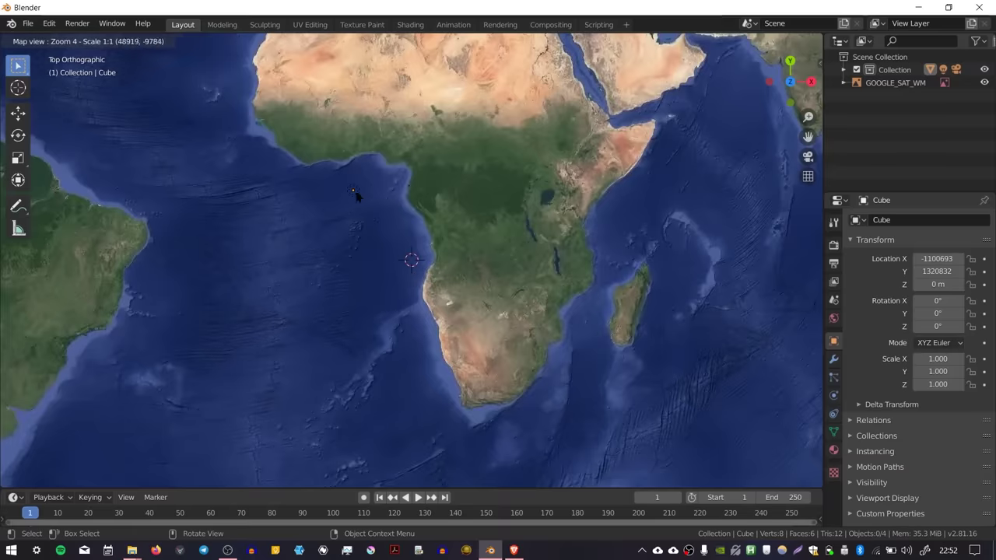
middle_click_drag(355, 167, 416, 351)
middle_click_drag(426, 204, 409, 343)
key("KP_Add")
key("KP_Add")
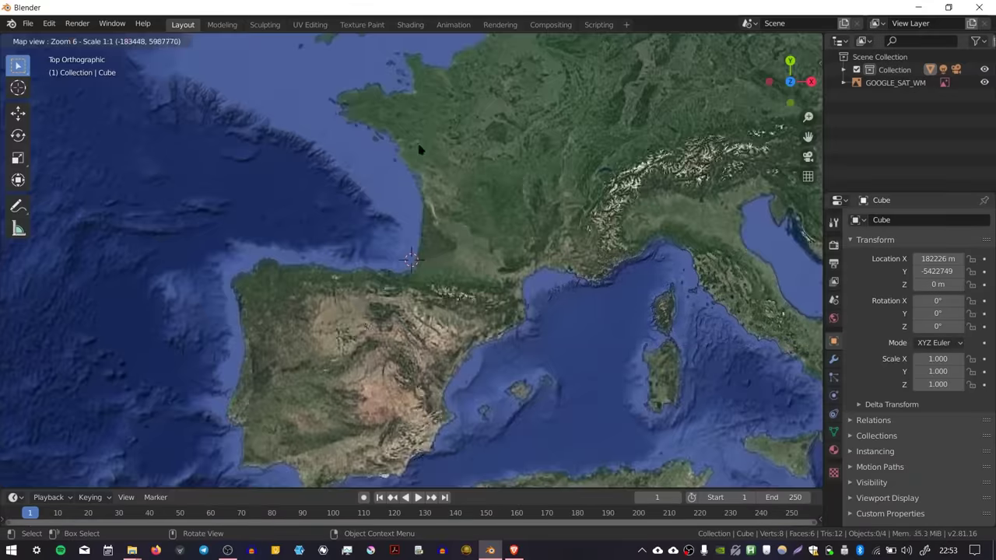
middle_click_drag(419, 147, 414, 340)
middle_click_drag(409, 305, 409, 329)
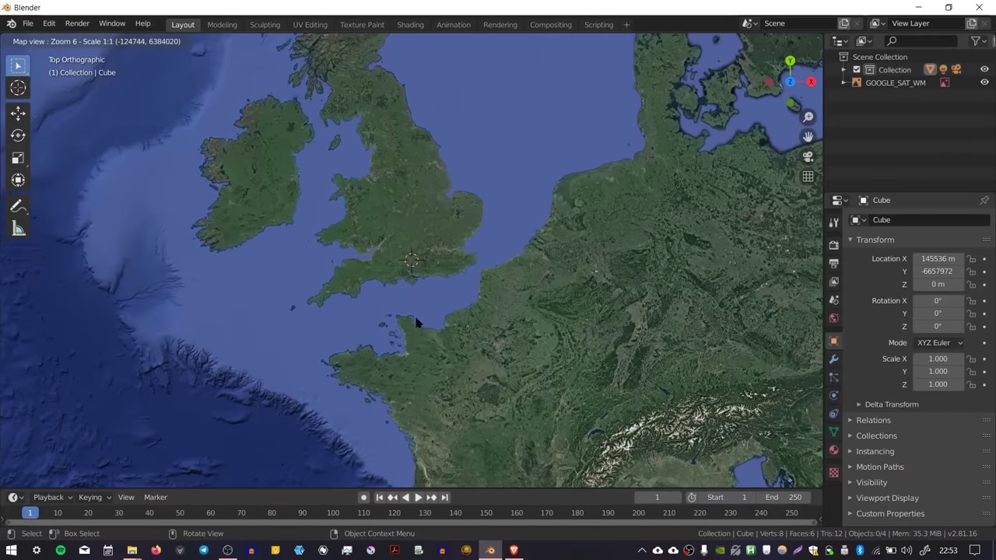
Take the satellite basemap to london at zoom level 15
key("g")
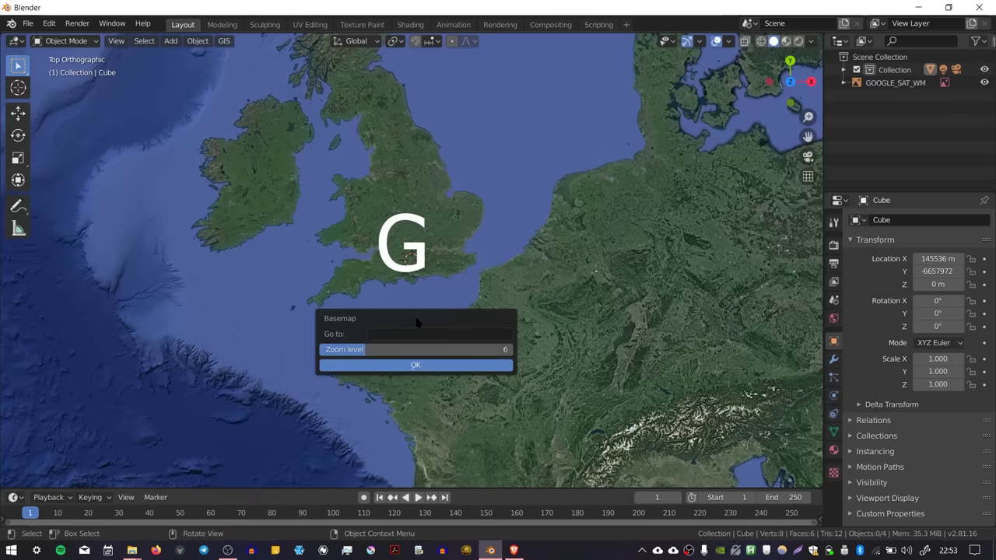
left_click(416, 332)
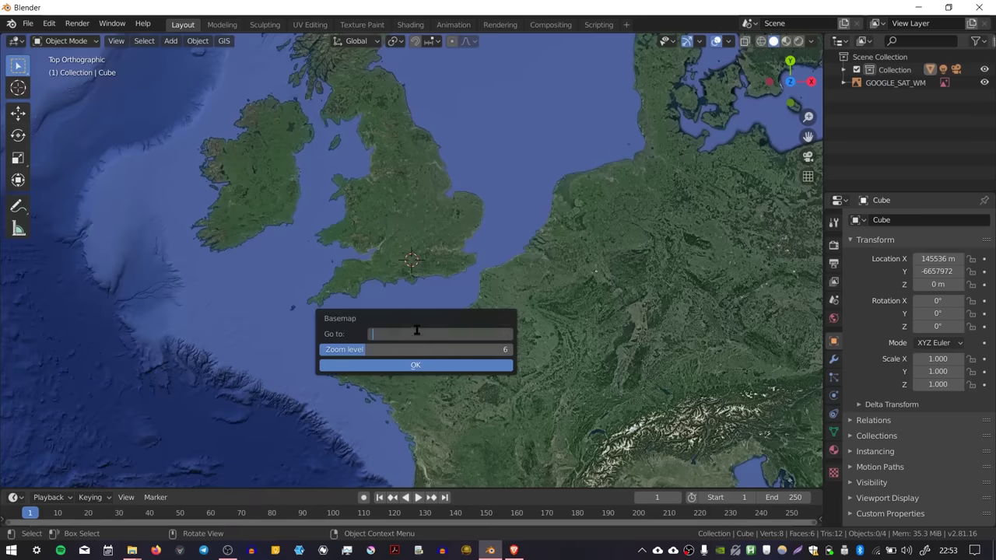
type("london")
left_click(479, 348)
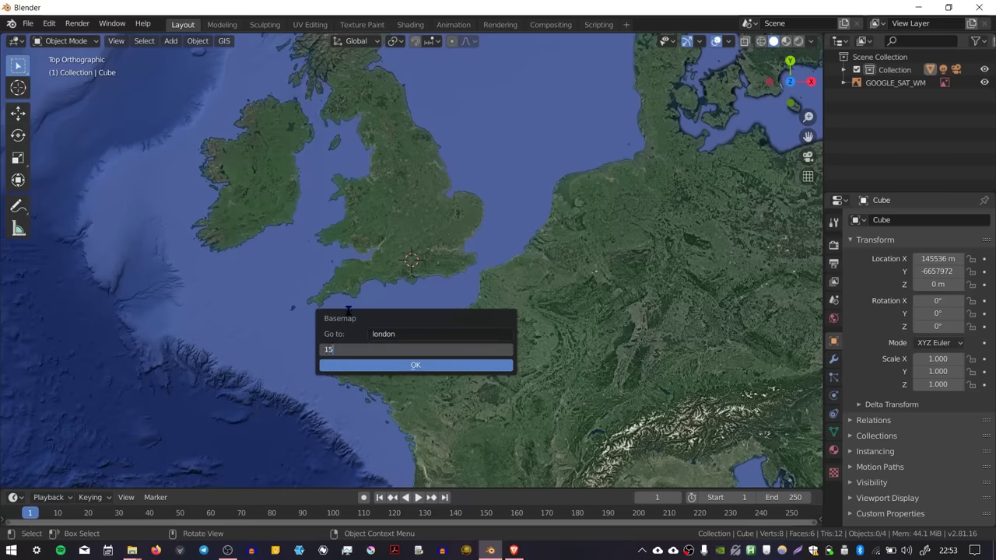
type("15")
key("Return")
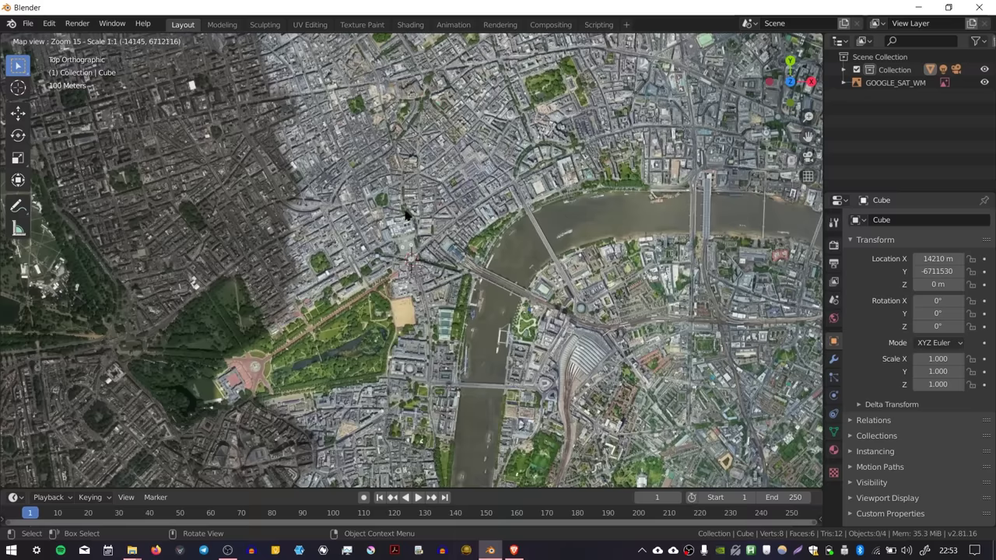
Frame the basemap around the Thames bend in central London and export the visible area as a textured plane
middle_click_drag(567, 265, 512, 278)
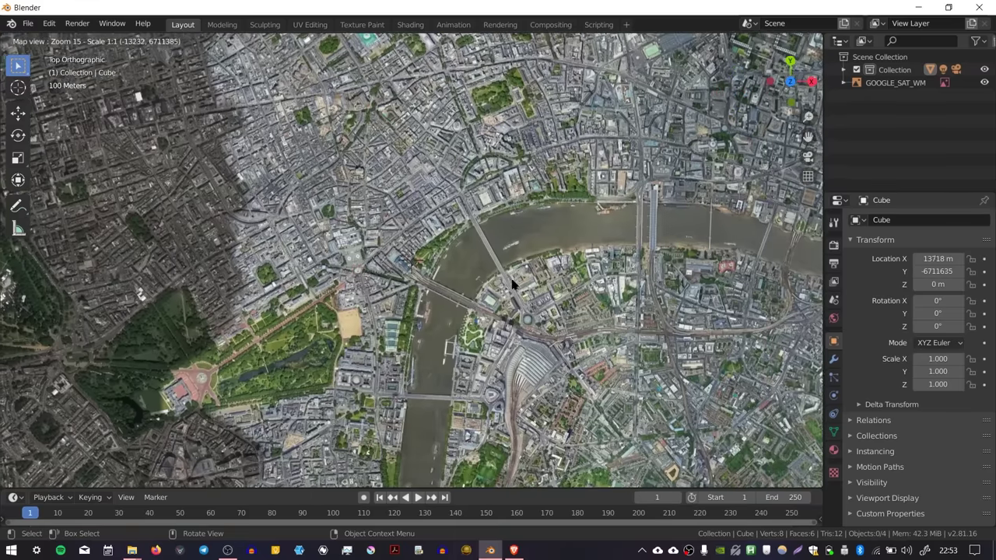
middle_click_drag(588, 272, 510, 279)
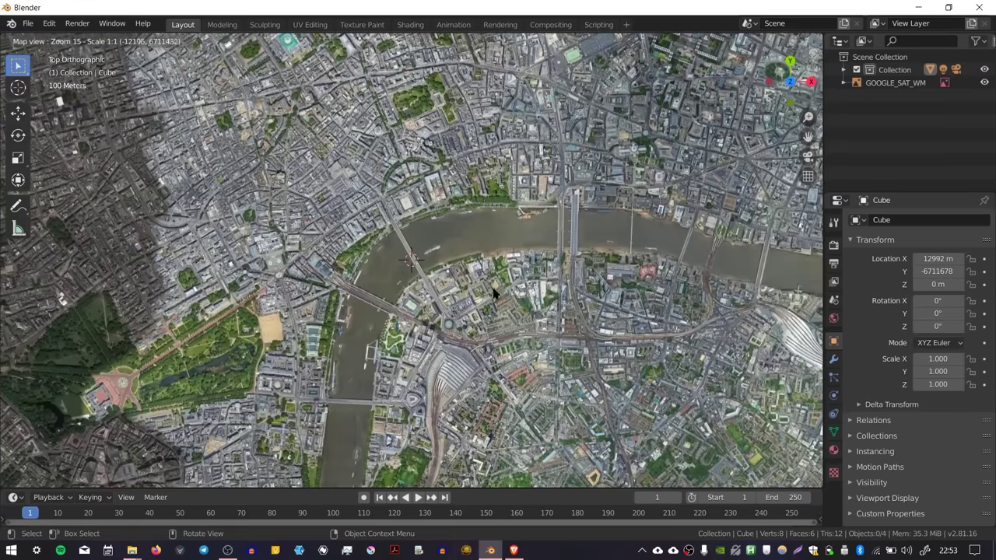
left_click_drag(493, 284, 428, 304)
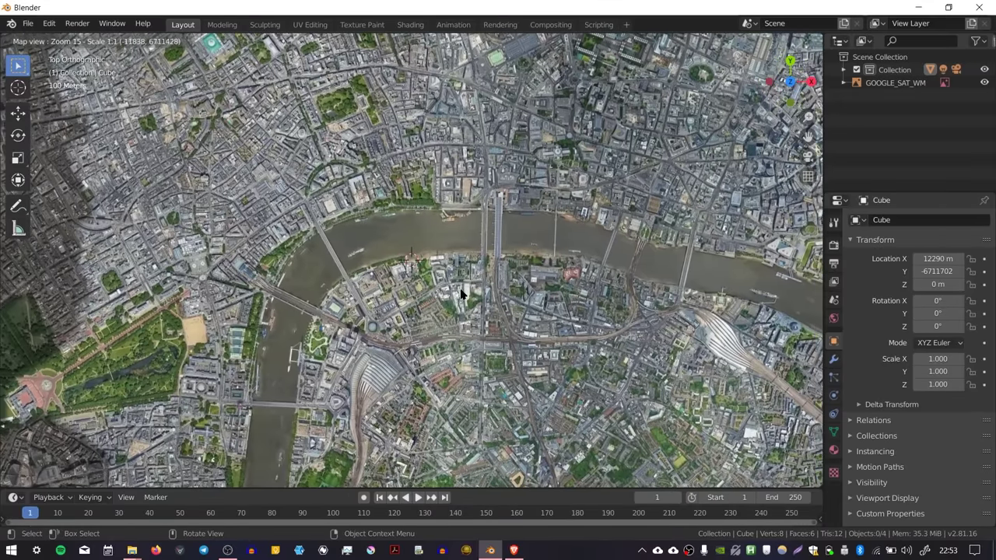
key("e")
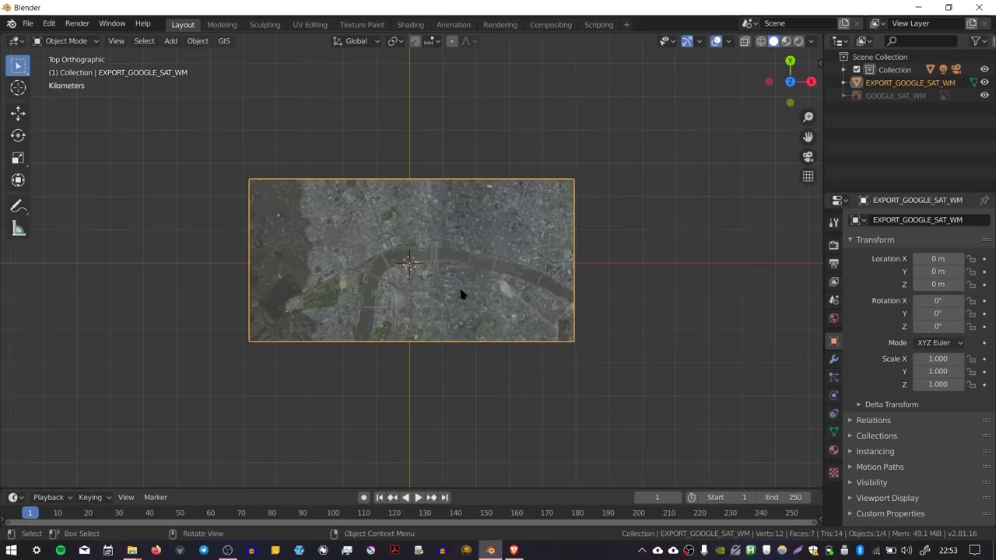
Get SRTM elevation data for the exported London satellite plane
middle_click_drag(389, 307, 440, 232)
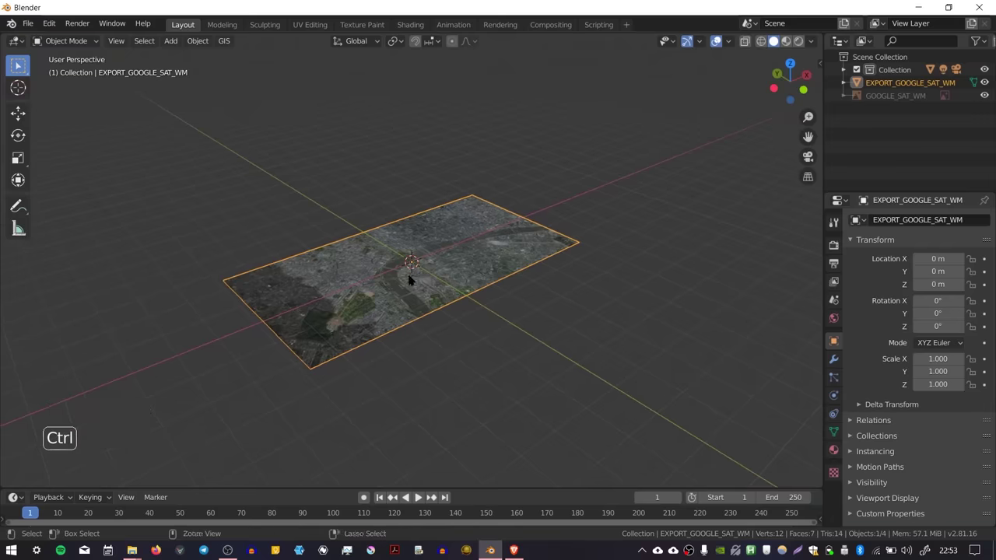
middle_click_drag(411, 280, 420, 252, "ctrl")
middle_click_drag(420, 253, 438, 255, "ctrl")
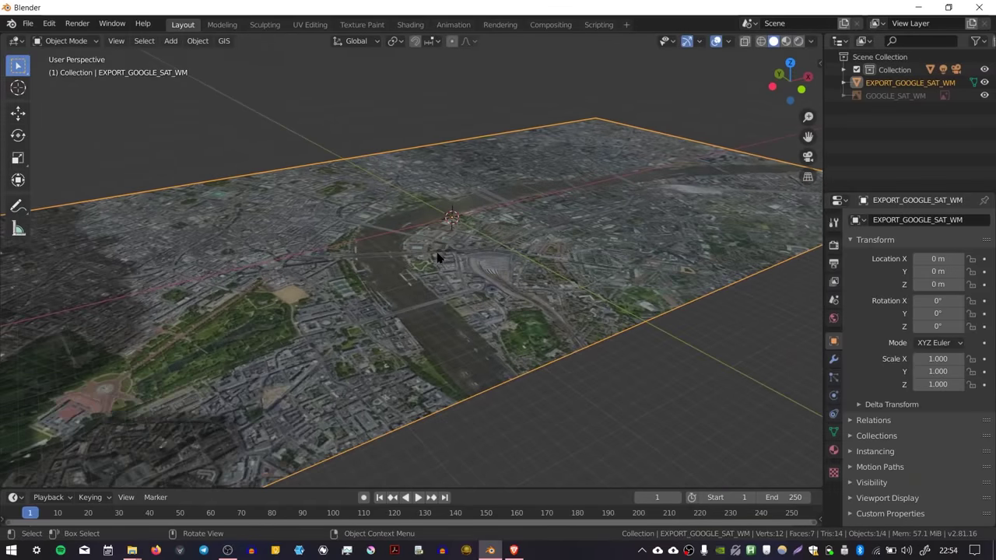
left_click(357, 126)
left_click(355, 183)
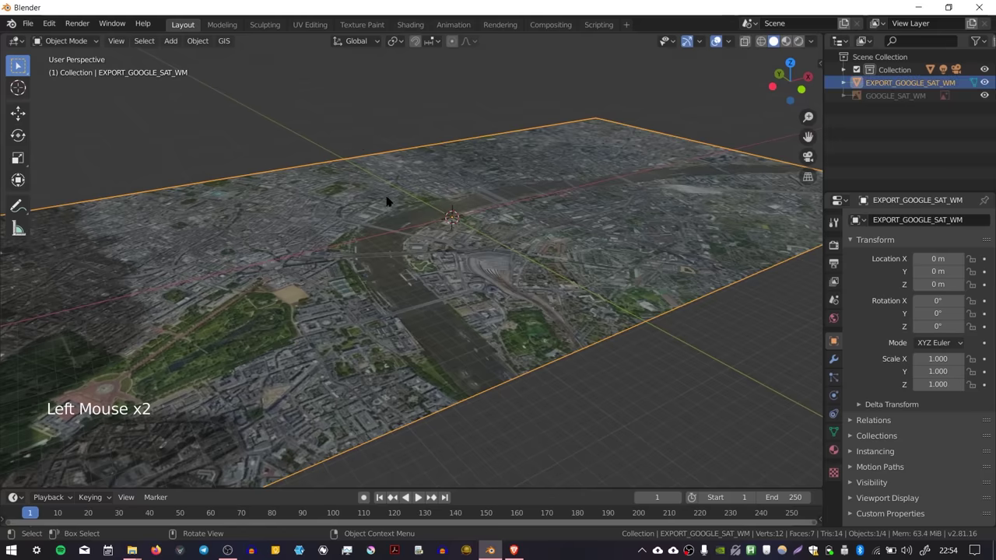
left_click(225, 41)
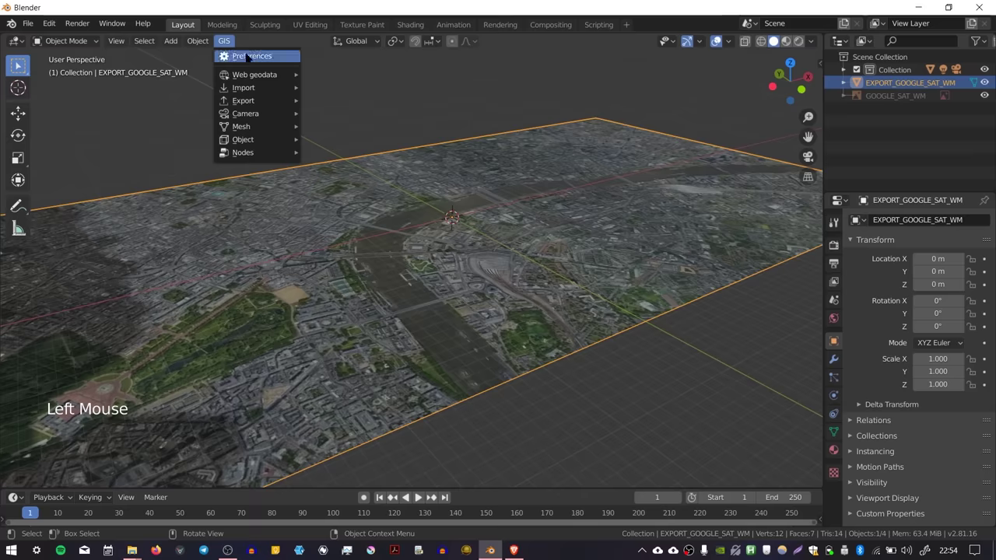
mouse_move(248, 78)
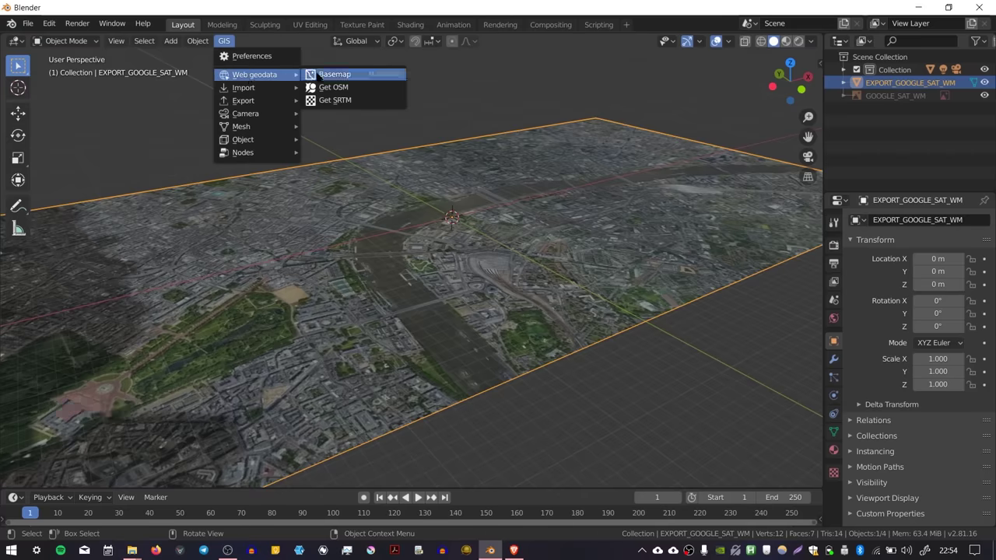
left_click(350, 101)
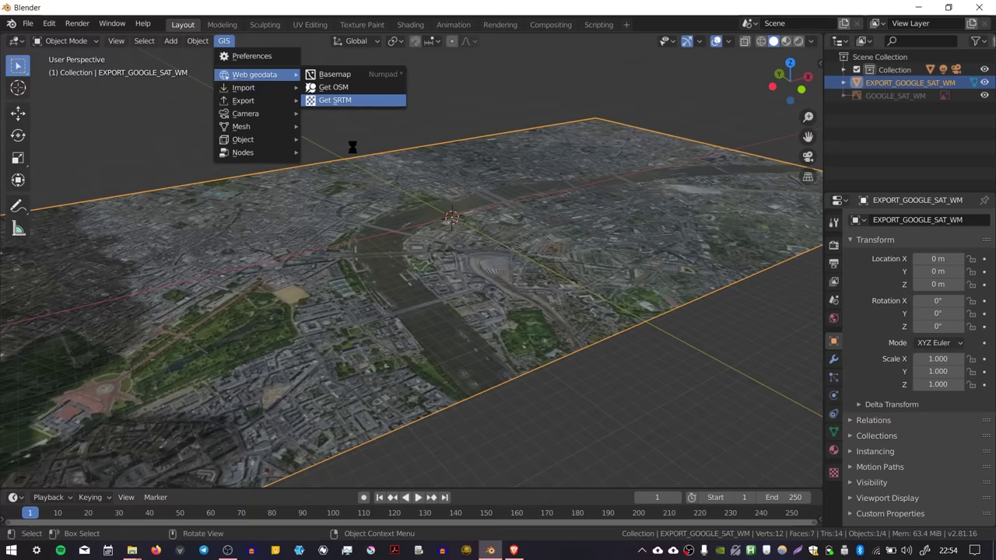
Get OSM data for all way types from building to waterway, with elevation from EXPORT_GOOGLE_SAT_WM and buildings extrusion enabled
middle_click_drag(354, 151, 547, 257)
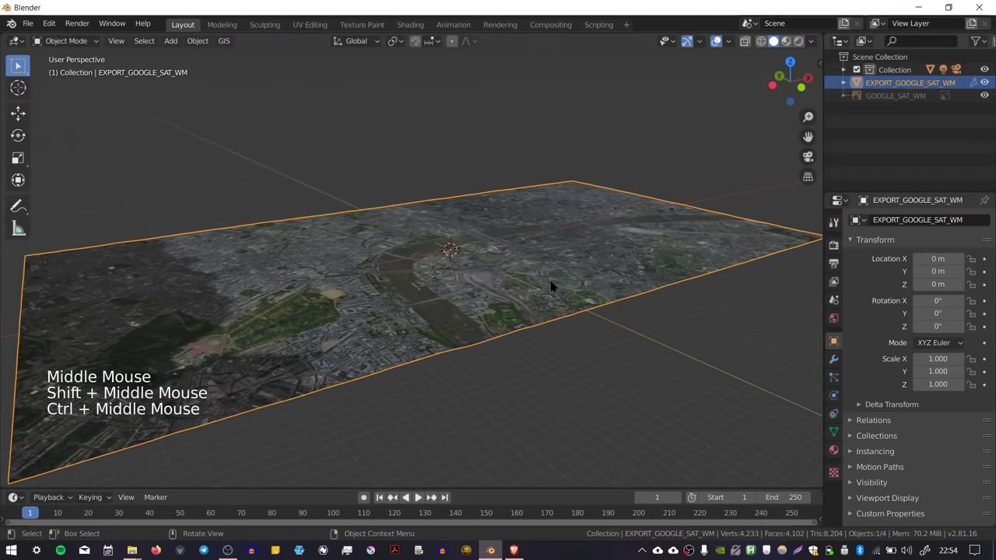
left_click(550, 280)
left_click(457, 244)
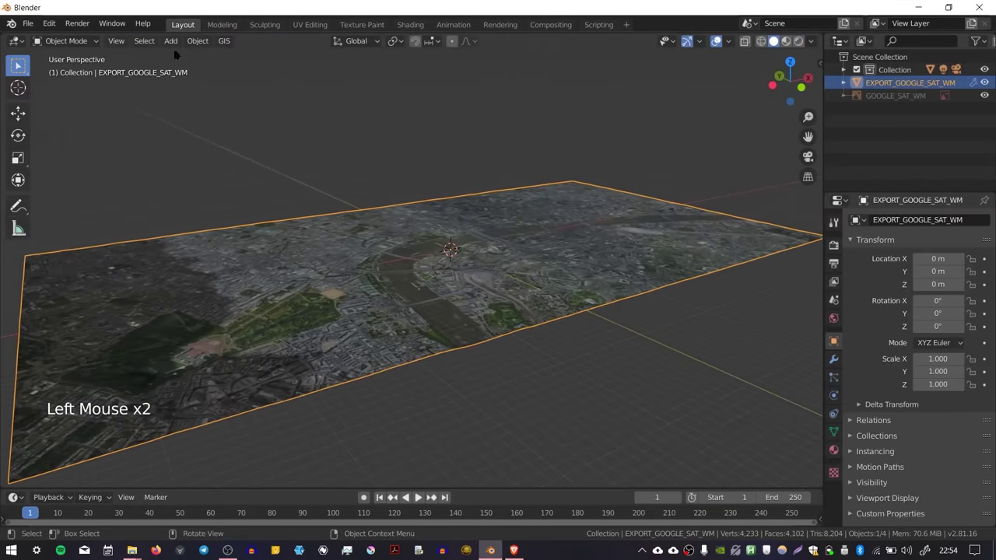
left_click(224, 41)
mouse_move(242, 76)
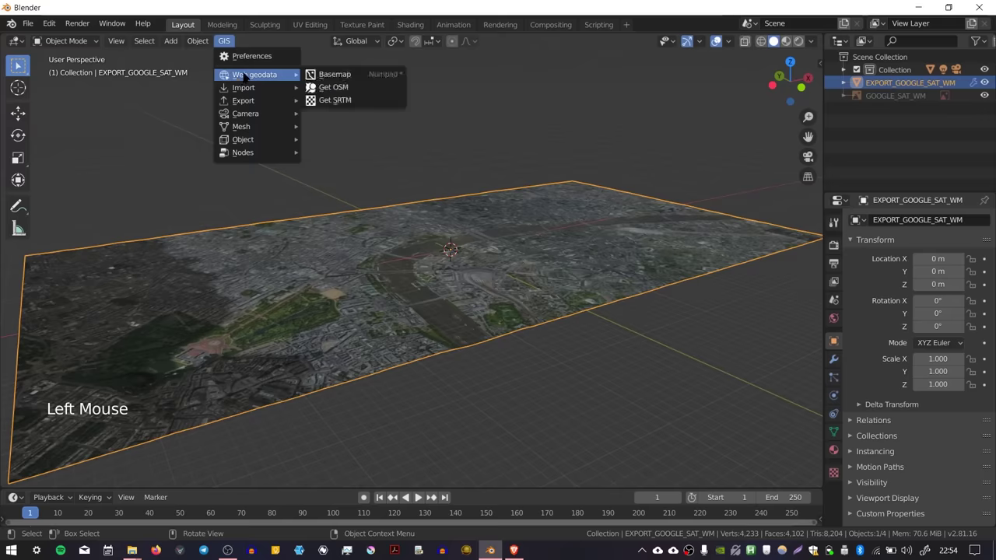
left_click(340, 89)
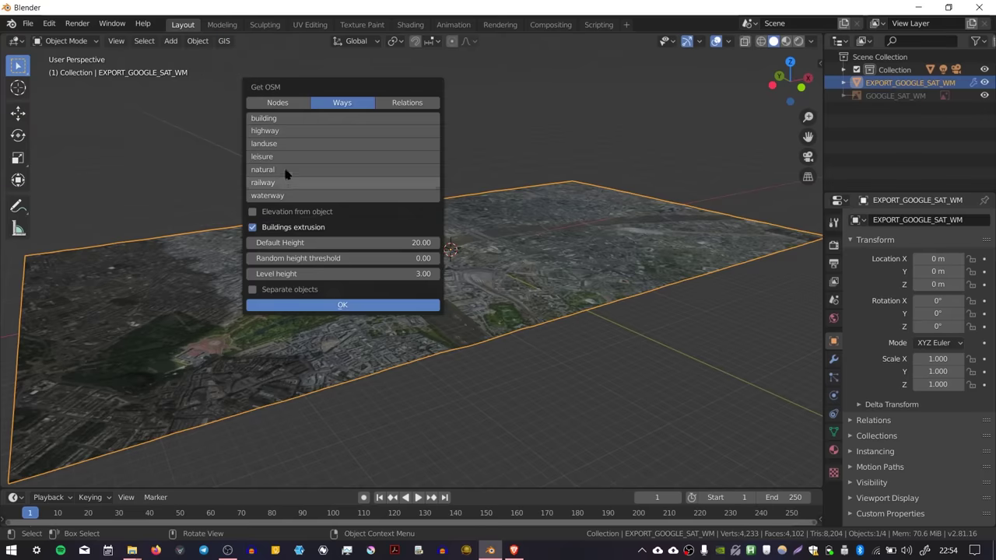
left_click_drag(282, 120, 295, 196, "shift")
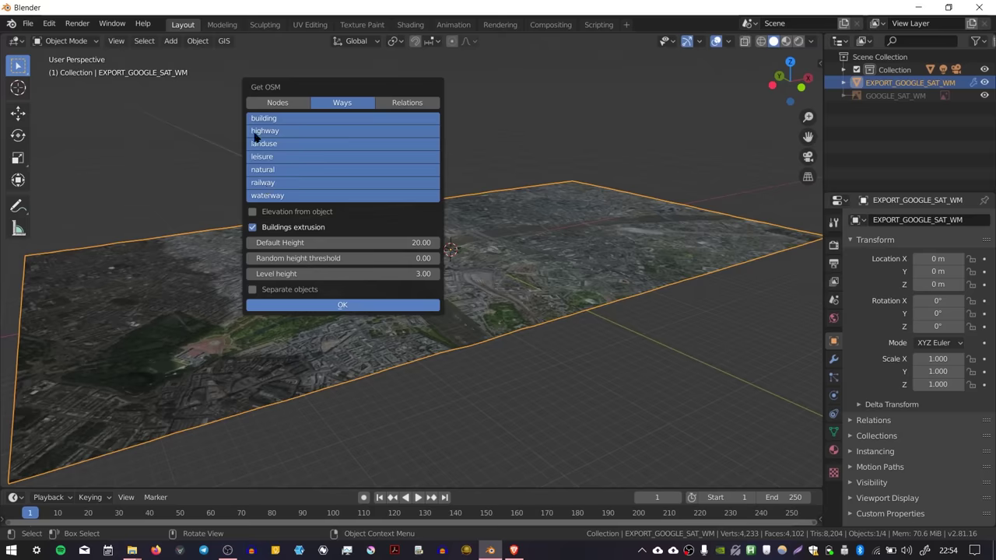
left_click(288, 215)
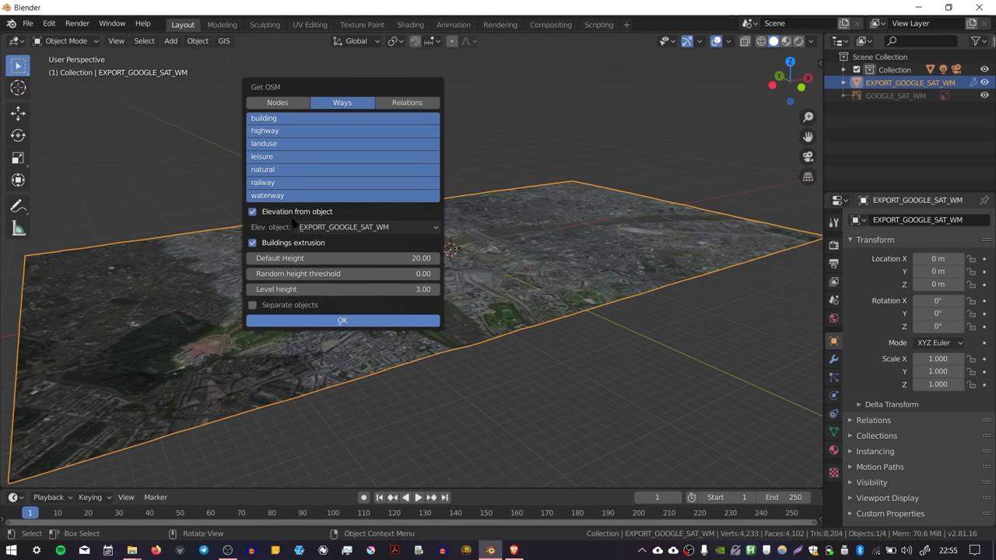
left_click(335, 322)
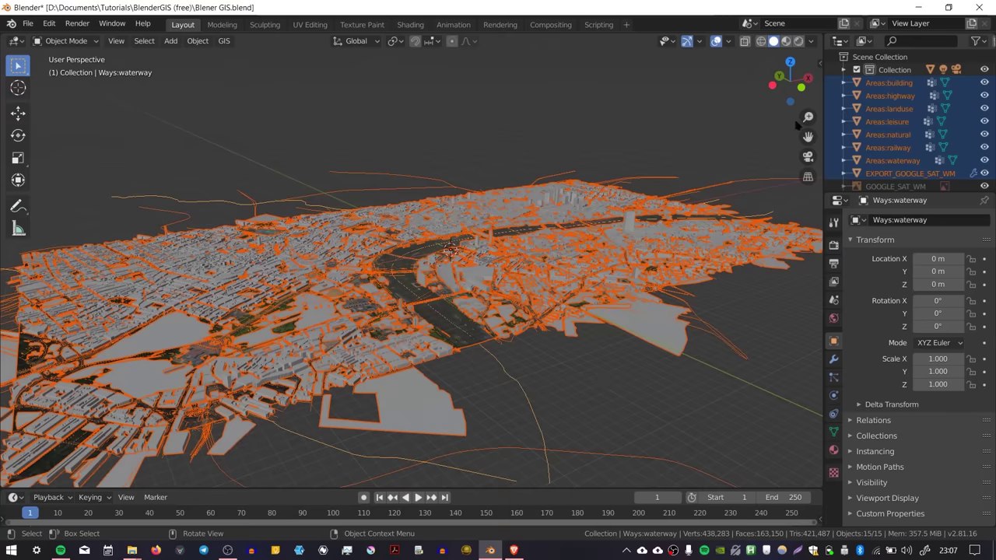
Select the imported OSM area layers one after another, from building to waterway, to inspect what each covers
left_click(895, 82)
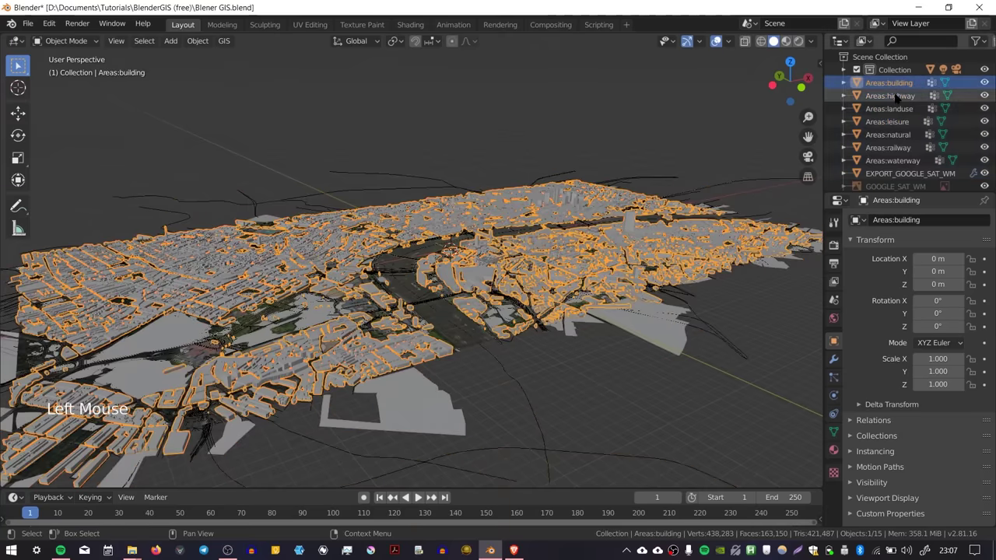
left_click(895, 96)
left_click(893, 109)
left_click(891, 122)
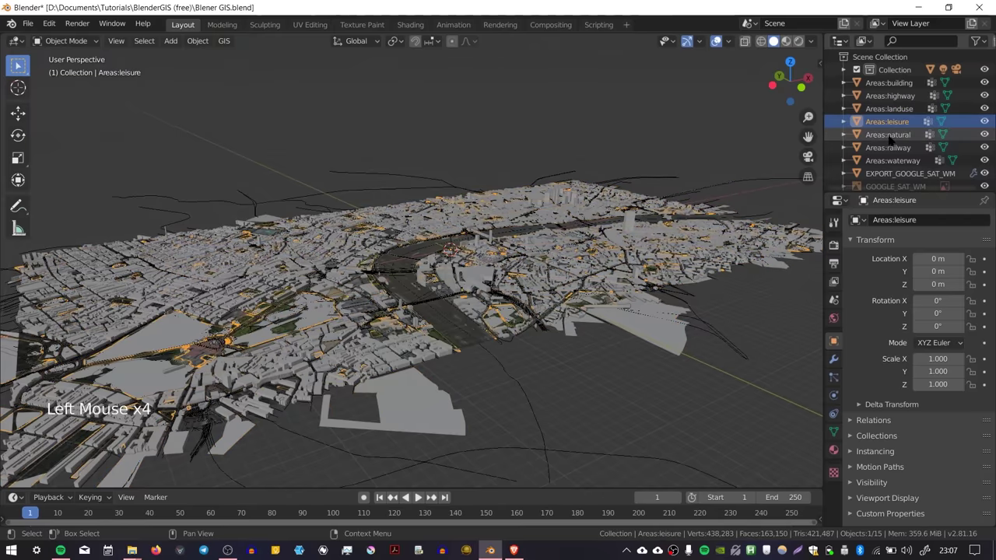
left_click(889, 135)
left_click(888, 148)
left_click(891, 160)
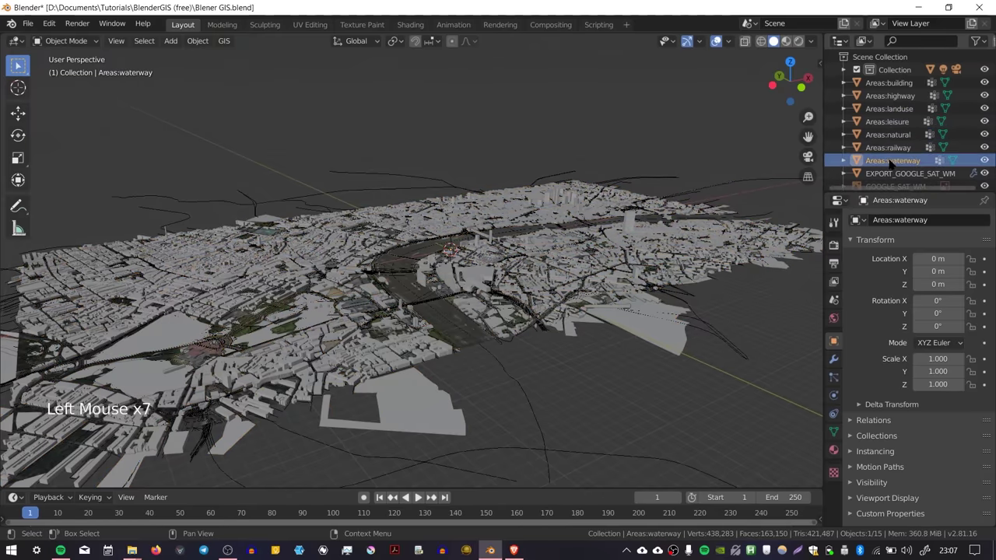
middle_click_drag(778, 218, 875, 235)
left_click(889, 147)
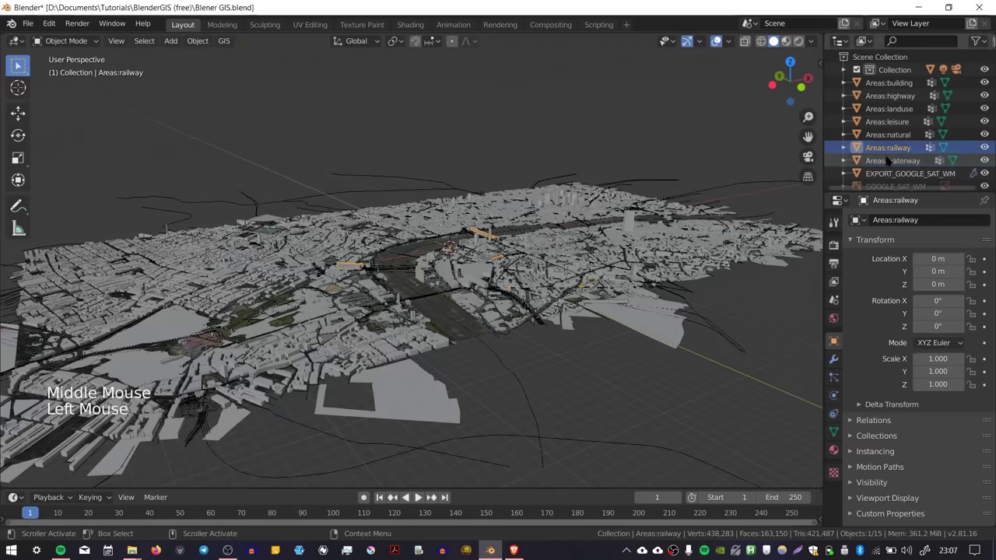
left_click(888, 160)
Examine the imported London buildings and land-use areas from several angles, and select the railway ways
left_click(389, 409)
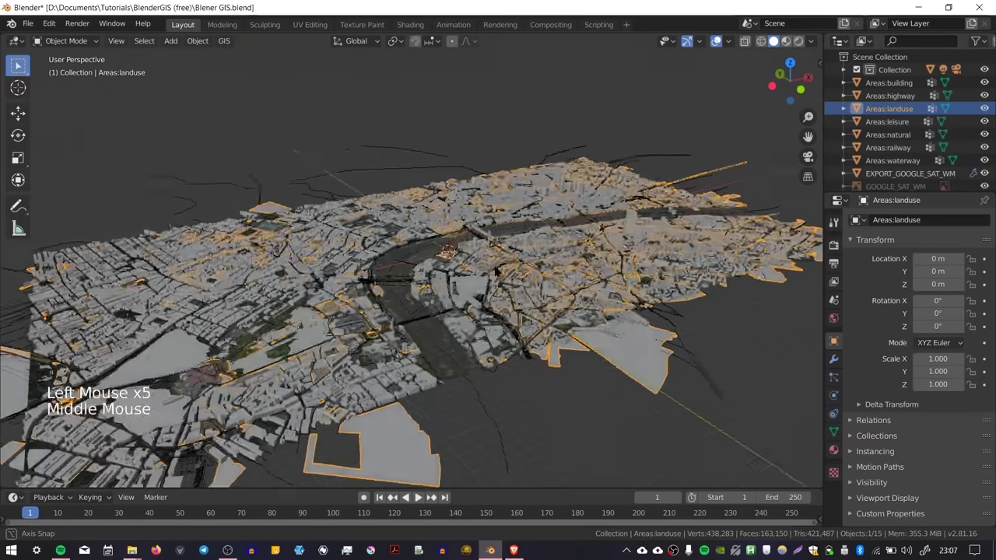
middle_click_drag(389, 408, 498, 319)
middle_click_drag(499, 319, 544, 253)
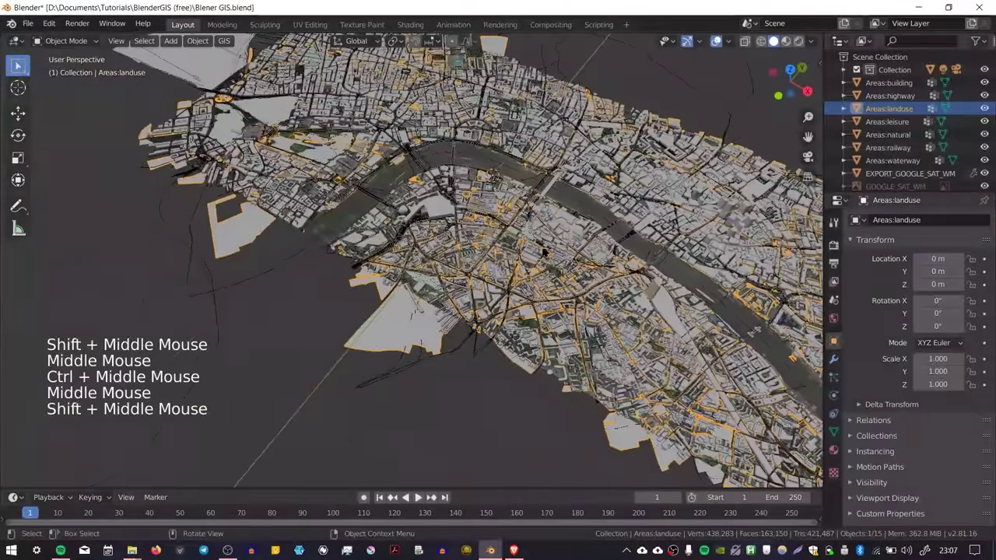
left_click(294, 260)
middle_click_drag(295, 261, 144, 337)
left_click(126, 352)
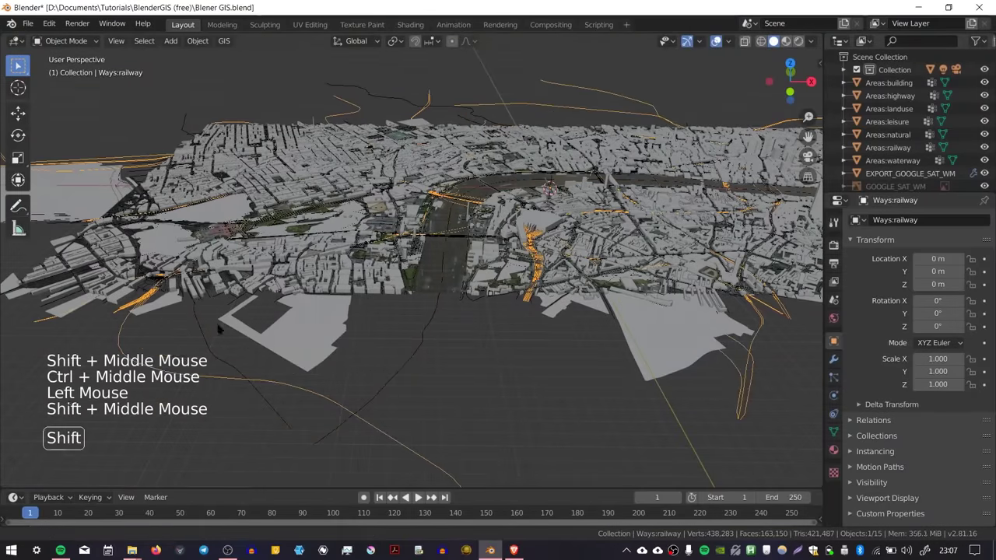
middle_click_drag(328, 214, 355, 246, "shift")
middle_click_drag(355, 245, 446, 274)
middle_click_drag(446, 274, 437, 210, "ctrl")
middle_click_drag(437, 210, 482, 312, "ctrl")
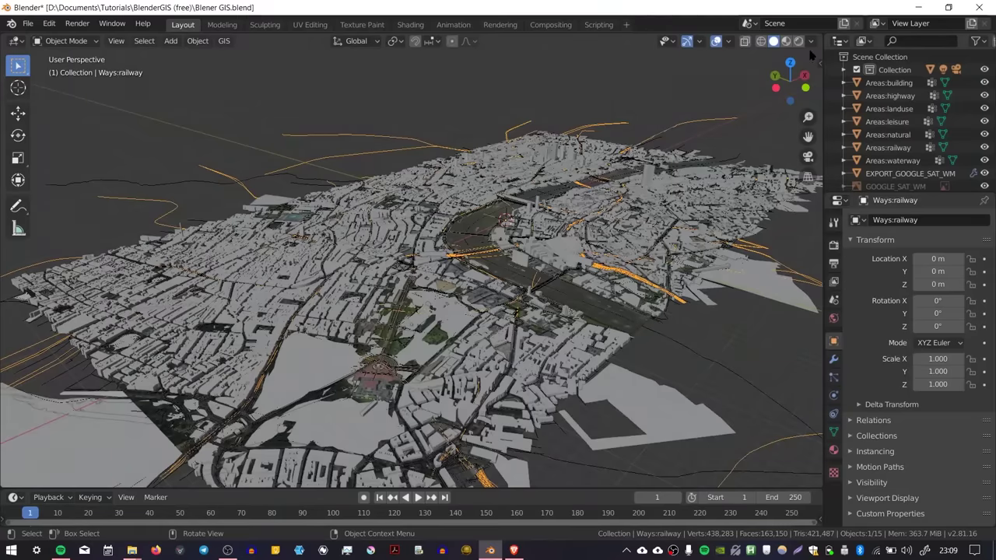
Enable Cavity in the viewport shading options and set its type to Screen
left_click(812, 41)
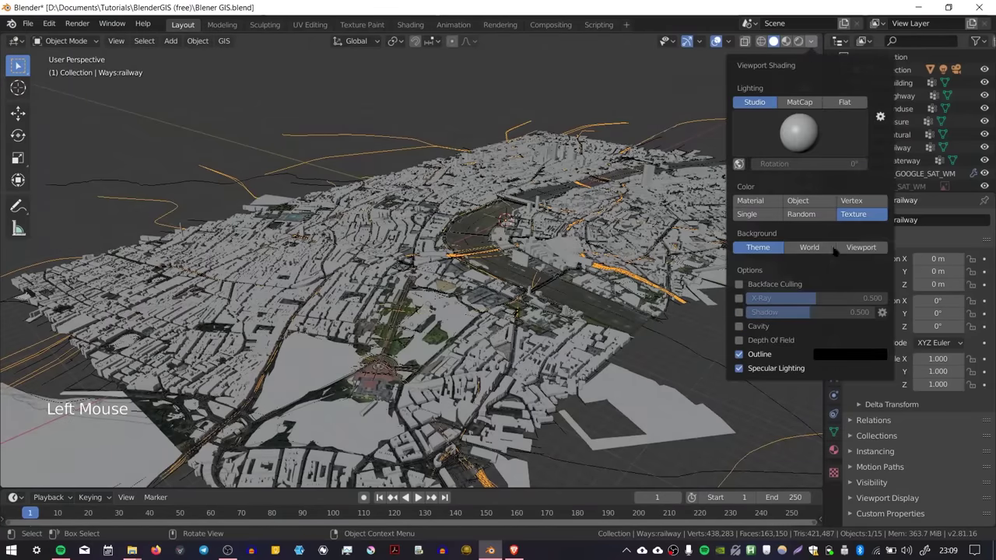
left_click(748, 328)
left_click(847, 329)
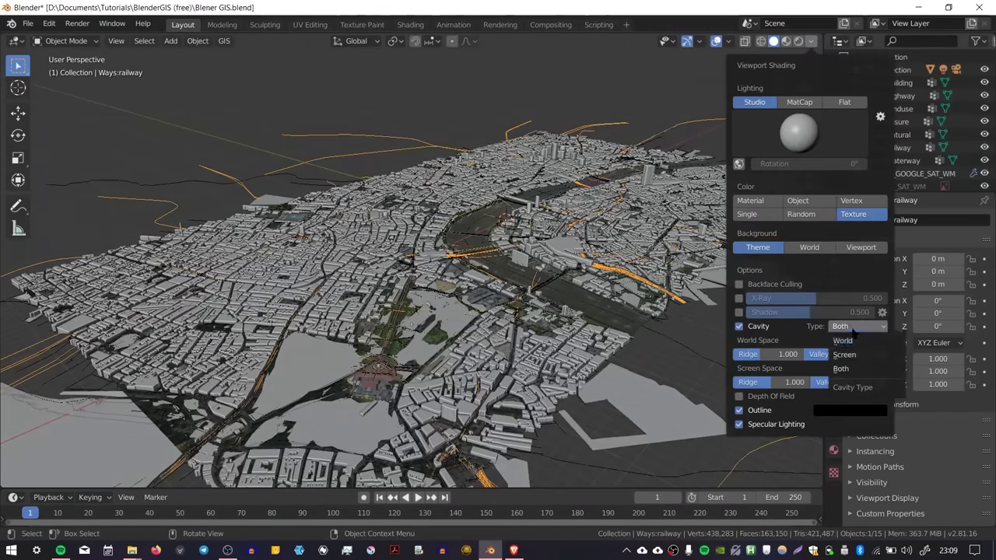
left_click(864, 358)
Inspect the cavity-shaded city model up close and as a whole around the river
middle_click_drag(572, 313, 567, 299)
middle_click_drag(551, 224, 533, 180, "ctrl")
middle_click_drag(537, 191, 606, 188)
middle_click_drag(555, 213, 687, 220, "shift")
middle_click_drag(485, 273, 515, 227, "shift")
middle_click_drag(537, 227, 545, 284, "shift")
middle_click_drag(602, 266, 525, 233, "shift")
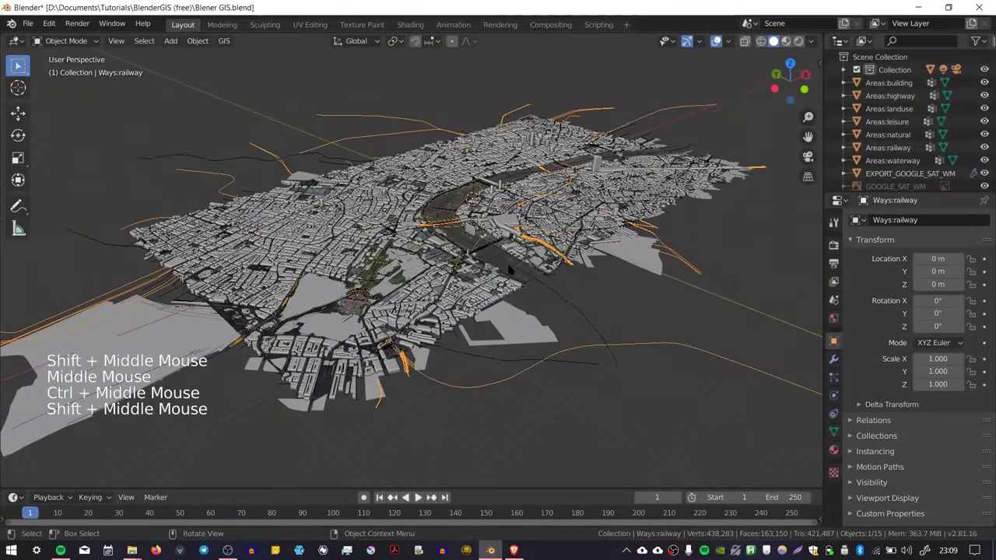